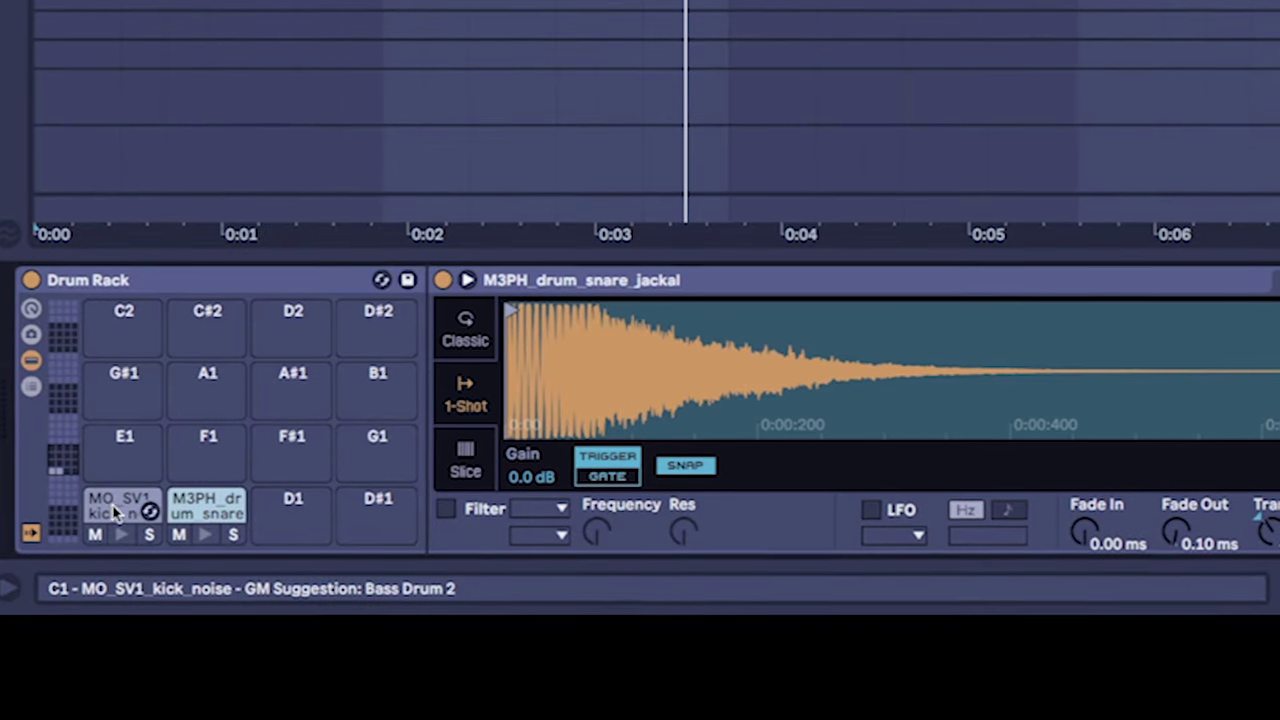
Add a kick note at bar 1 in the kick snare clip and remove the extra kicks at 1.3 and 2.
{"action": "left_click", "coordinate": [105, 539]}
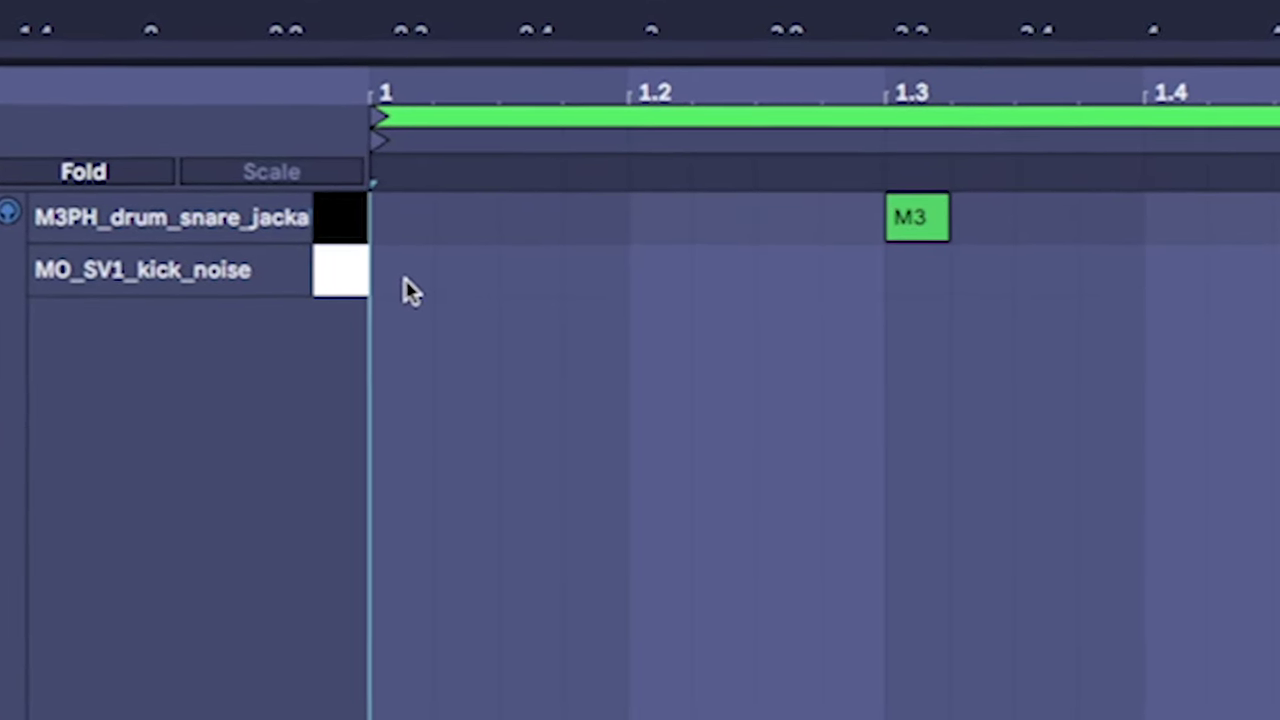
{"action": "double_click", "coordinate": [411, 285]}
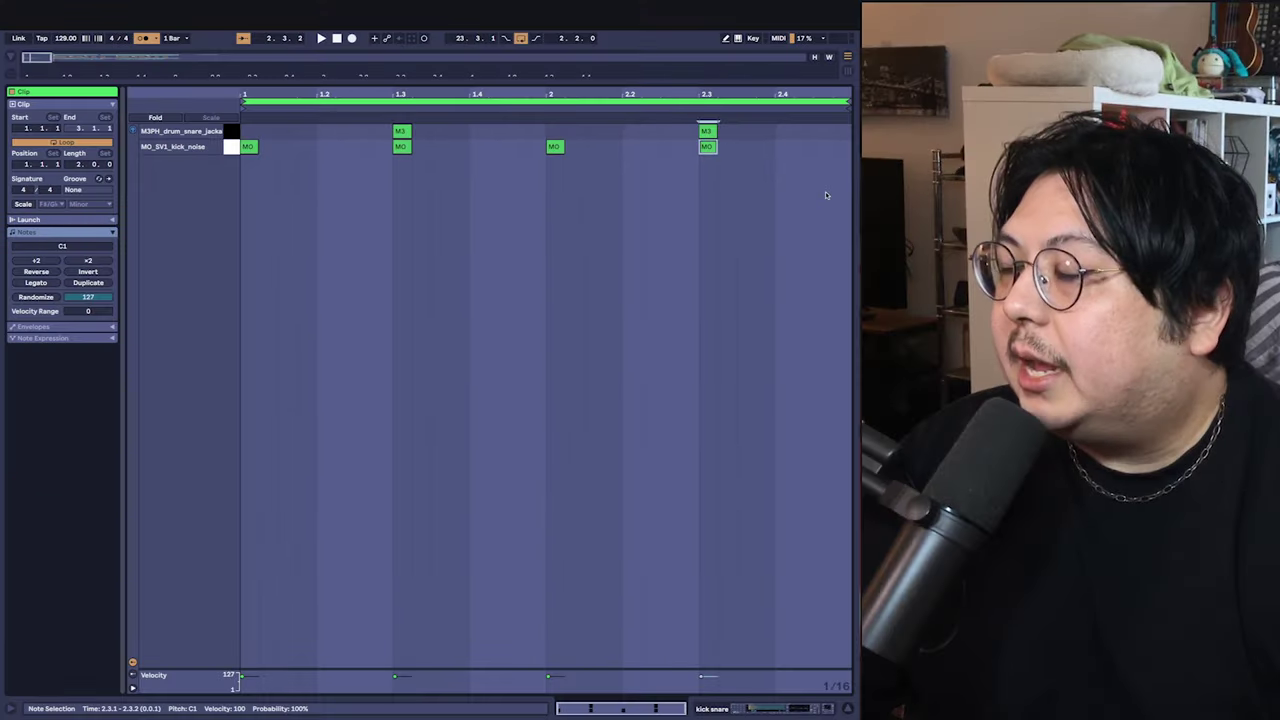
{"action": "key", "text": "Delete"}
{"action": "left_click", "coordinate": [905, 160]}
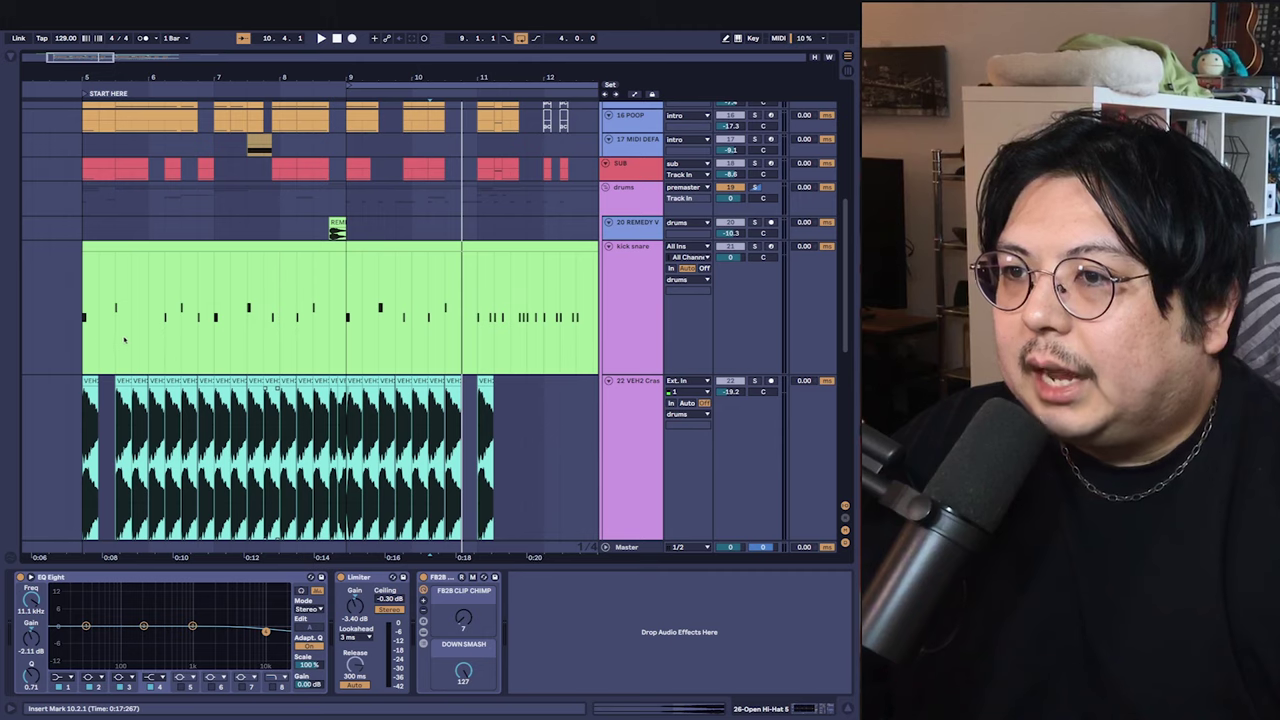
Select the kick snare track and zoom in on the REMEDY snare clips.
{"action": "left_click", "coordinate": [349, 329]}
{"action": "scroll", "coordinate": [300, 320], "scroll_direction": "right", "scroll_amount": 3}
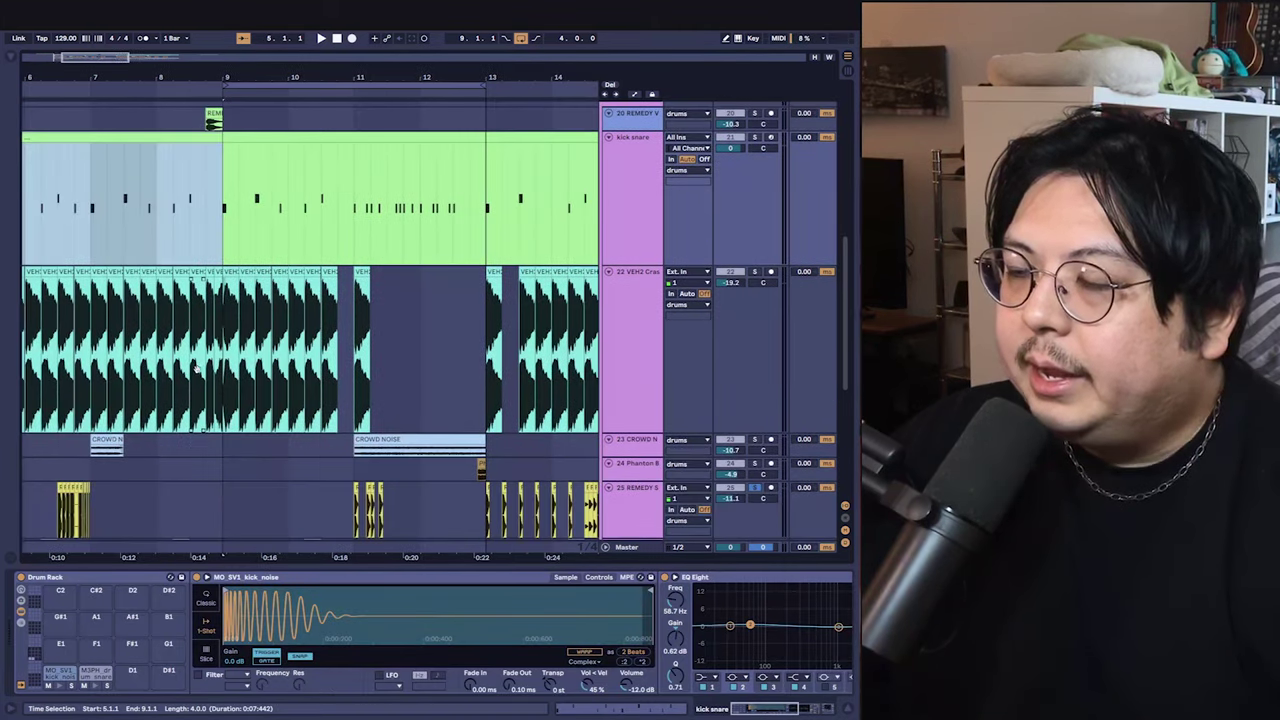
{"action": "scroll", "coordinate": [198, 314], "scroll_direction": "down", "scroll_amount": 5}
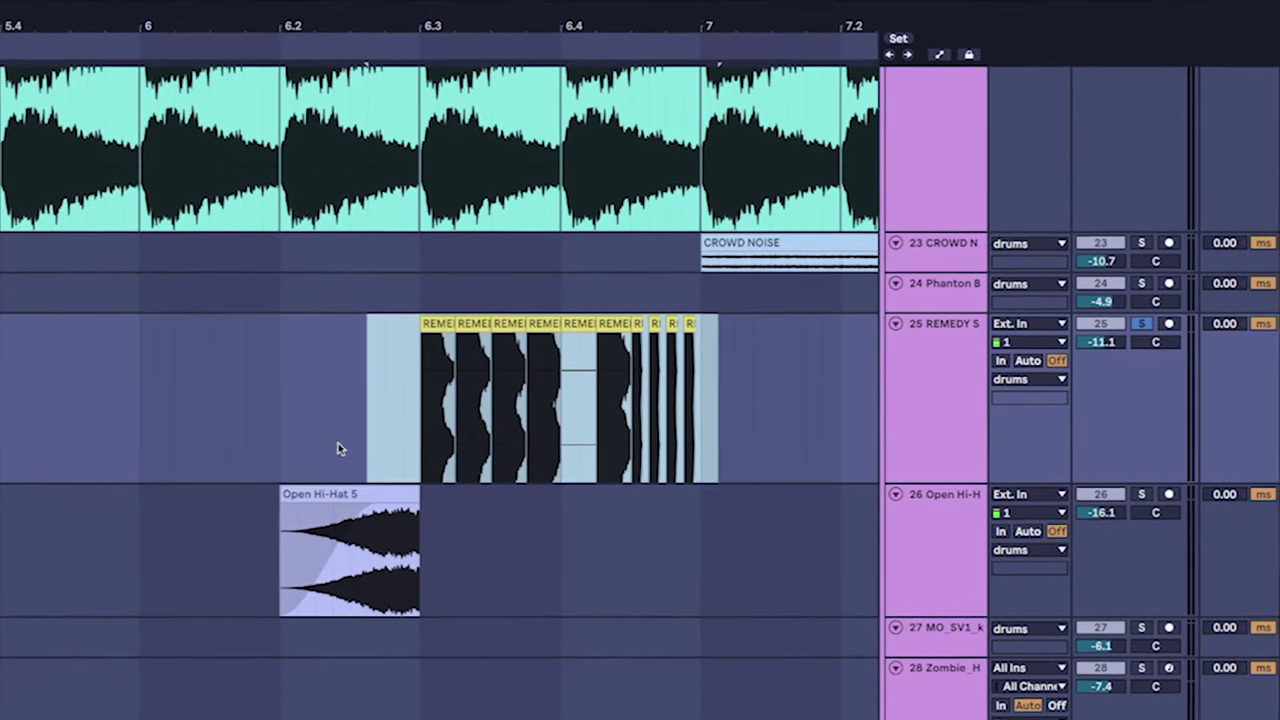
{"action": "left_click", "coordinate": [290, 440]}
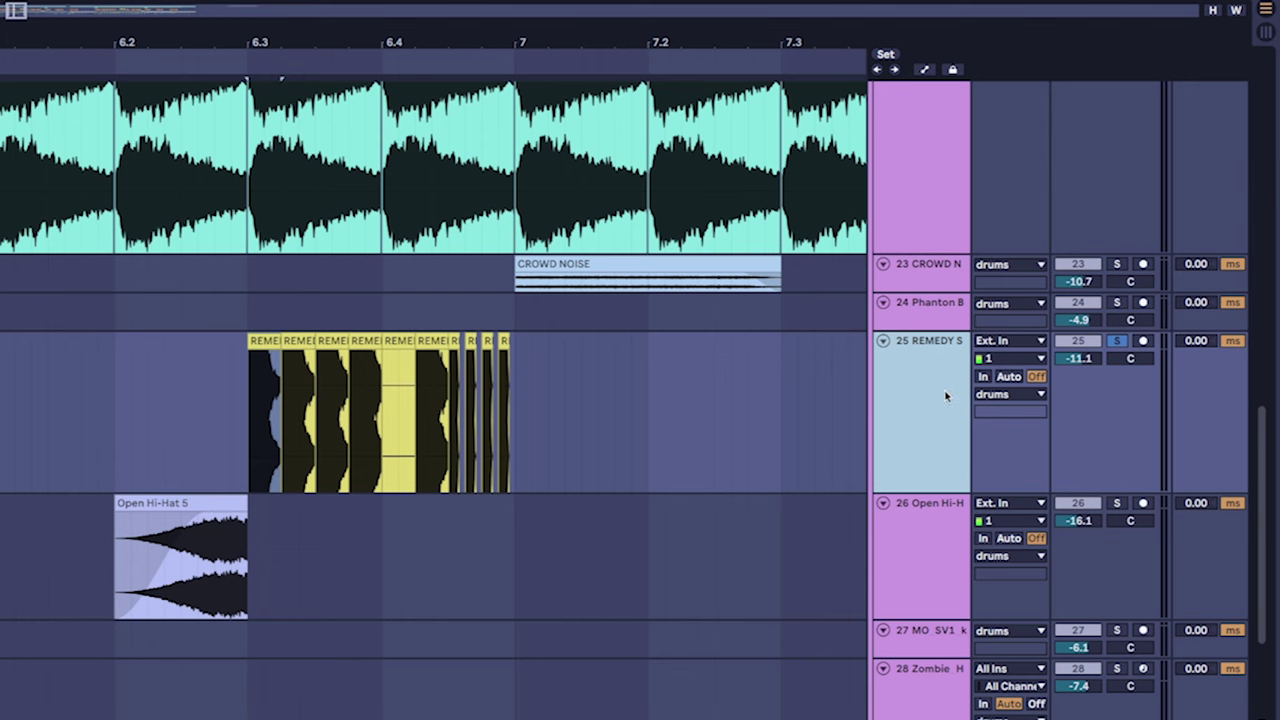
{"action": "key", "text": "z"}
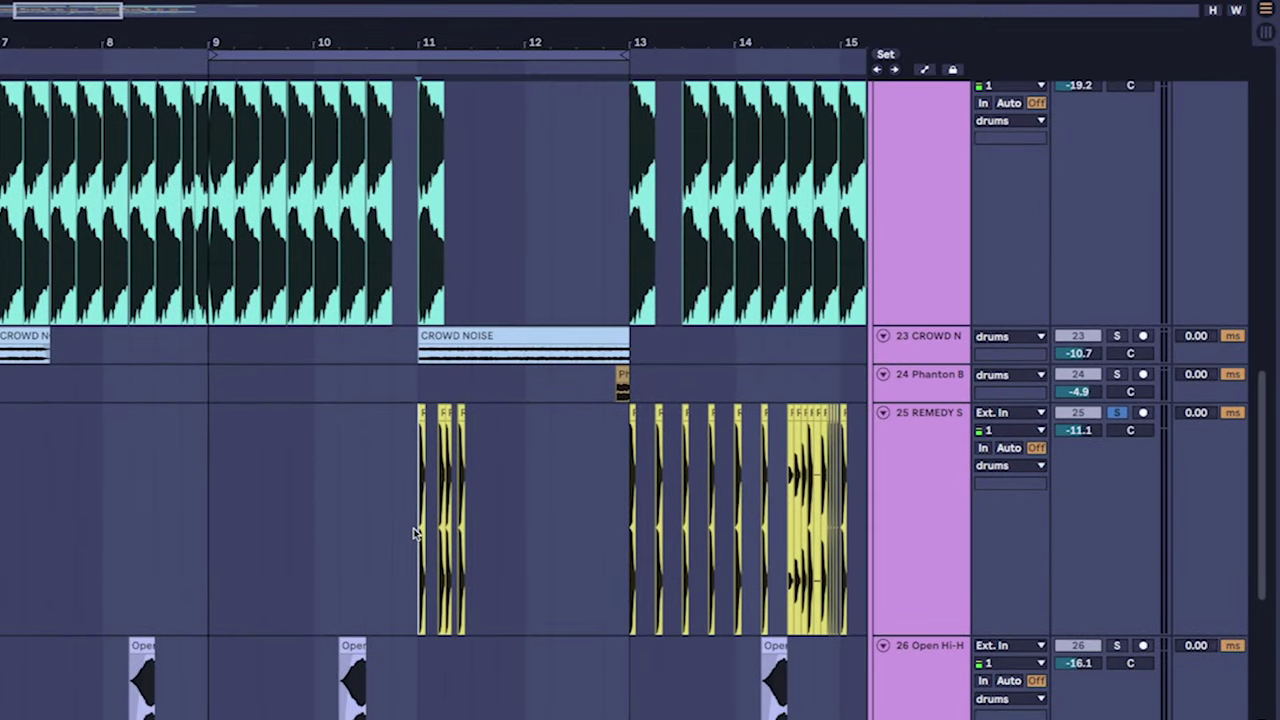
{"action": "left_click_drag", "start_coordinate": [415, 533], "coordinate": [606, 526]}
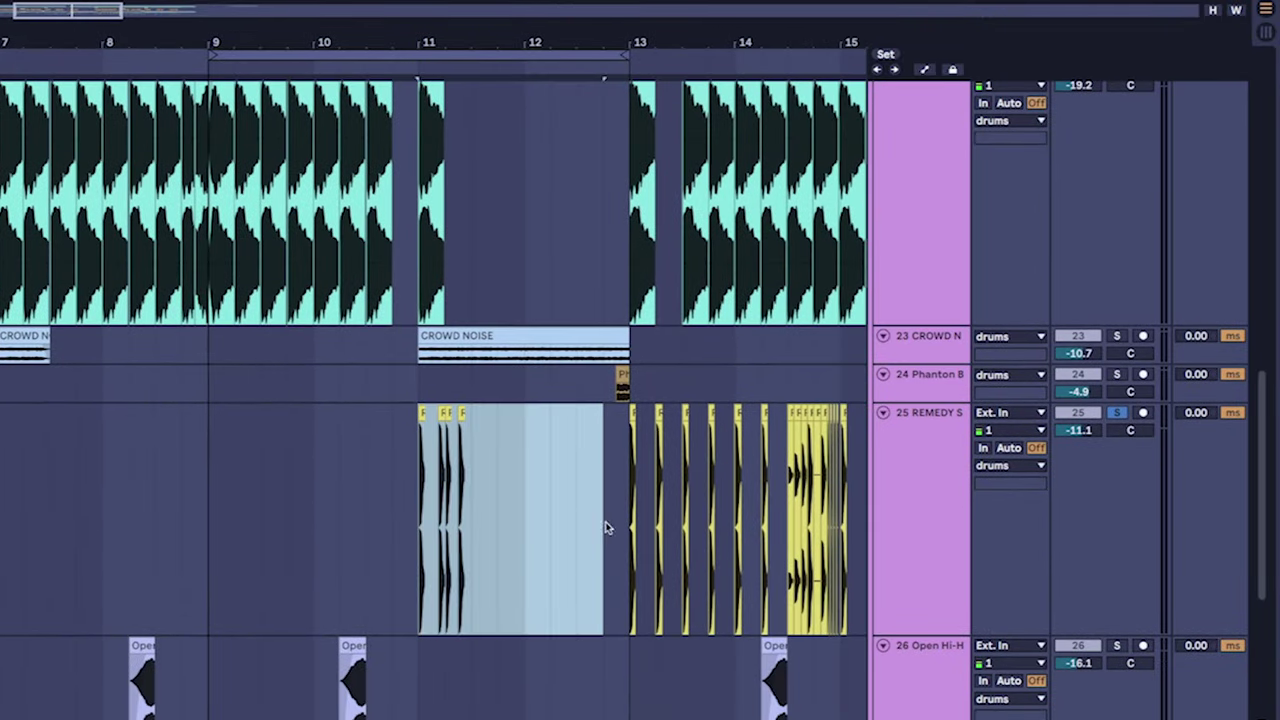
{"action": "scroll", "coordinate": [489, 429], "scroll_direction": "up", "scroll_amount": 5}
{"action": "scroll", "coordinate": [417, 477], "scroll_direction": "up", "scroll_amount": 3}
{"action": "scroll", "coordinate": [340, 478], "scroll_direction": "up", "scroll_amount": 2}
{"action": "scroll", "coordinate": [300, 495], "scroll_direction": "right", "scroll_amount": 3}
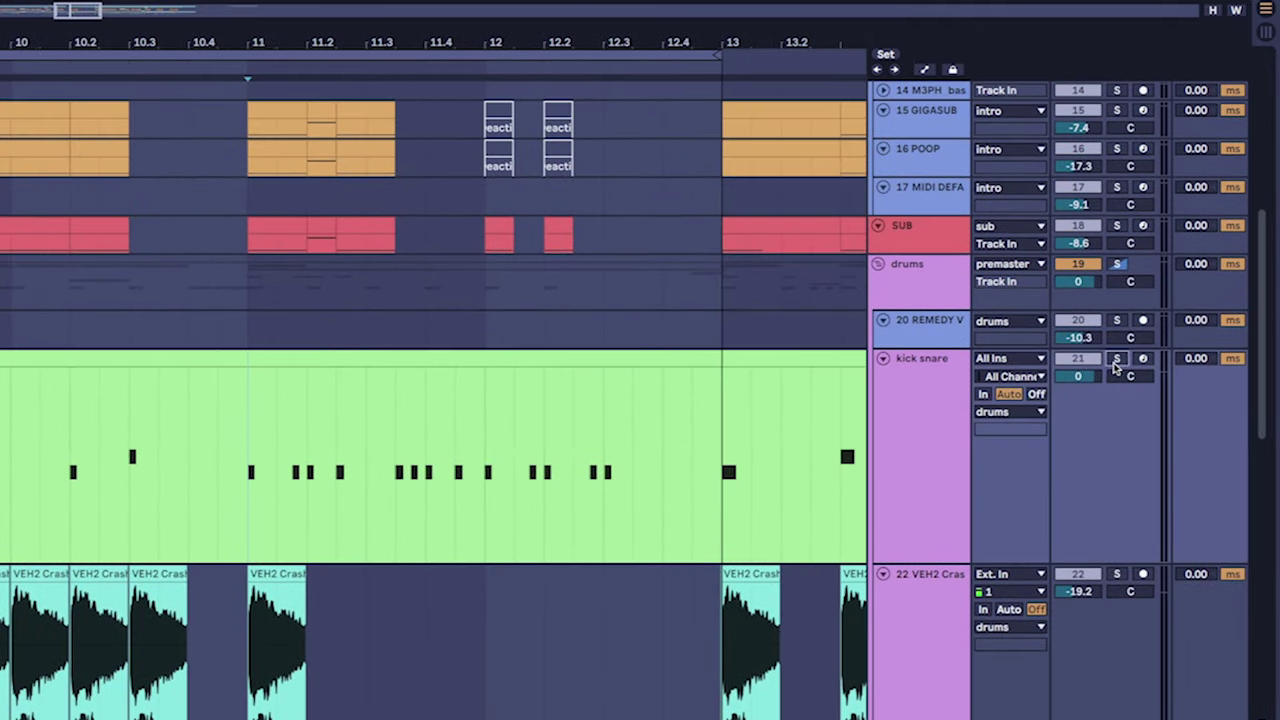
Play the drums and select bars 5 to 13 on the kick snare track.
{"action": "key", "text": "space"}
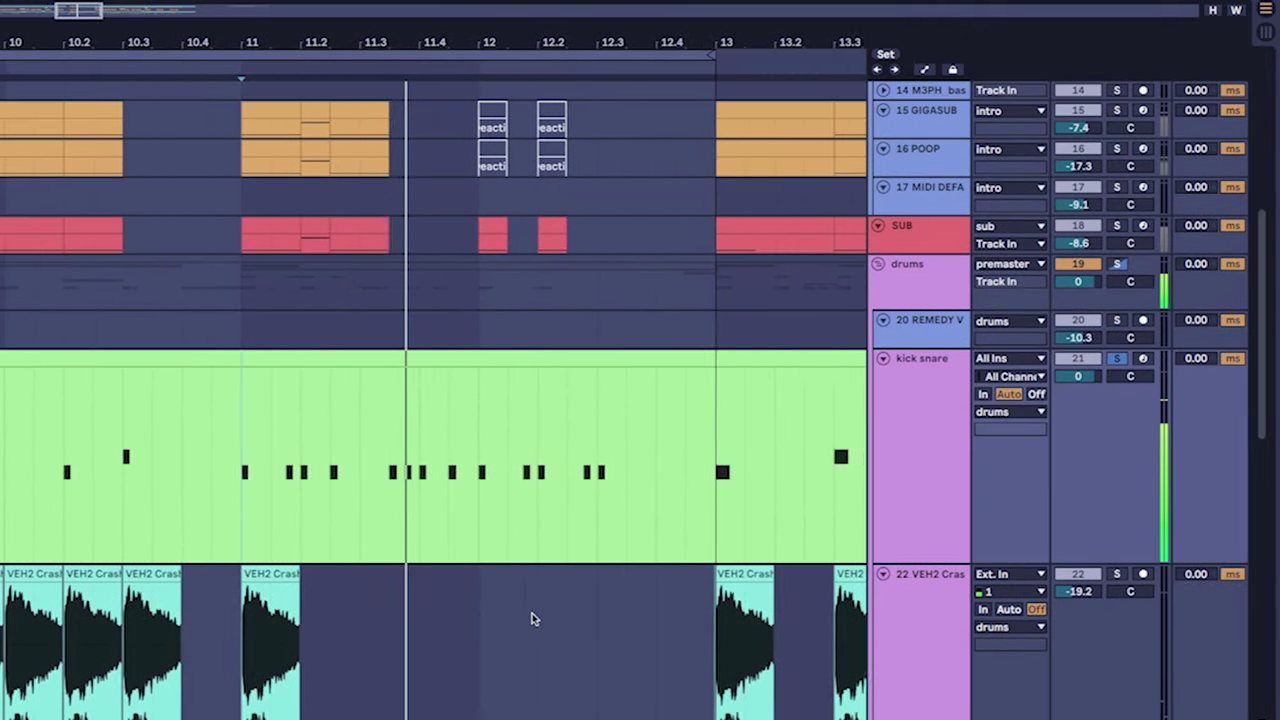
{"action": "scroll", "coordinate": [491, 574], "scroll_direction": "down", "scroll_amount": 3}
{"action": "left_click_drag", "start_coordinate": [331, 337], "coordinate": [768, 326]}
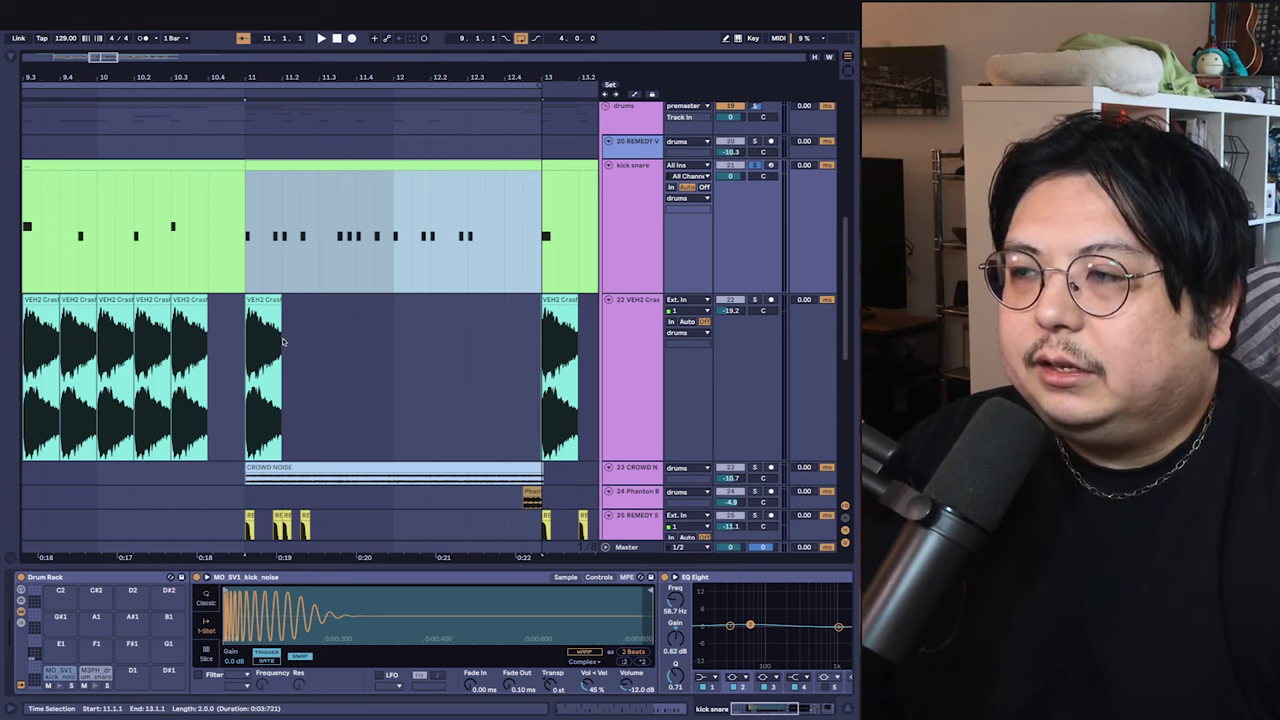
{"action": "key", "text": "minus"}
{"action": "key", "text": "minus"}
{"action": "left_click", "coordinate": [118, 300], "text": "shift"}
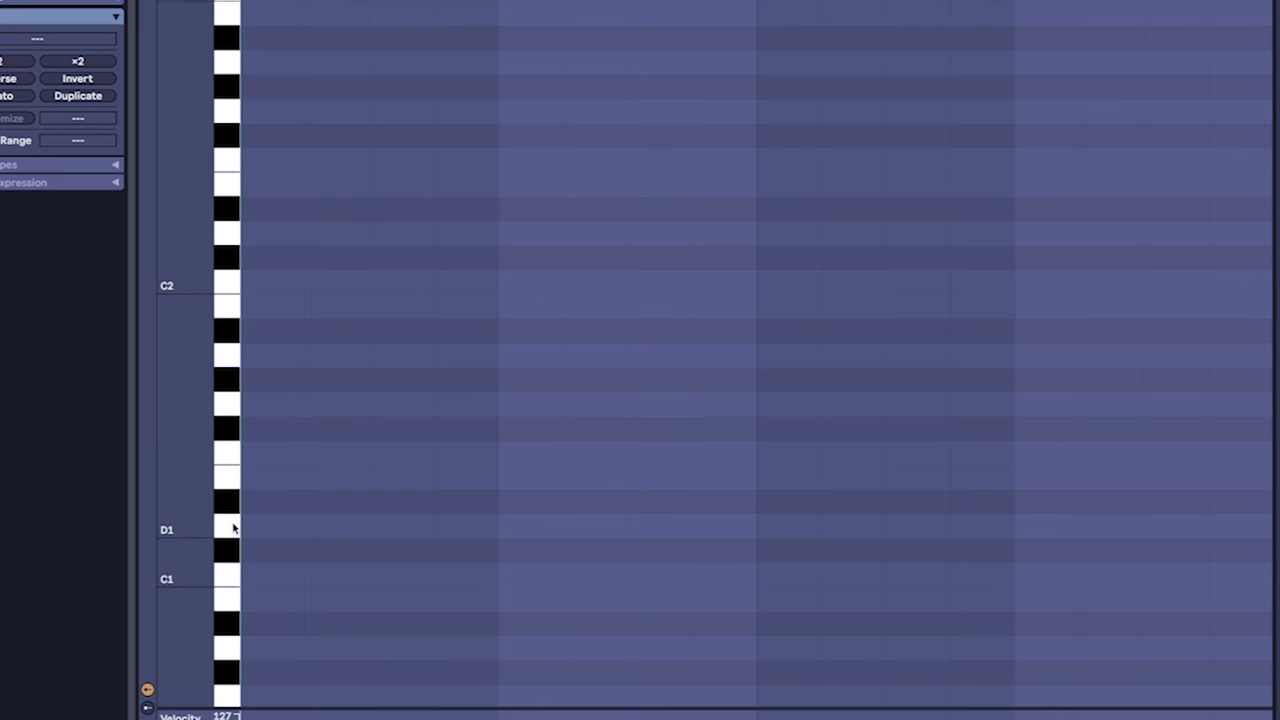
Select the D1, E1 and Eb0 note rows in the bass clip's piano roll.
{"action": "left_click", "coordinate": [229, 525]}
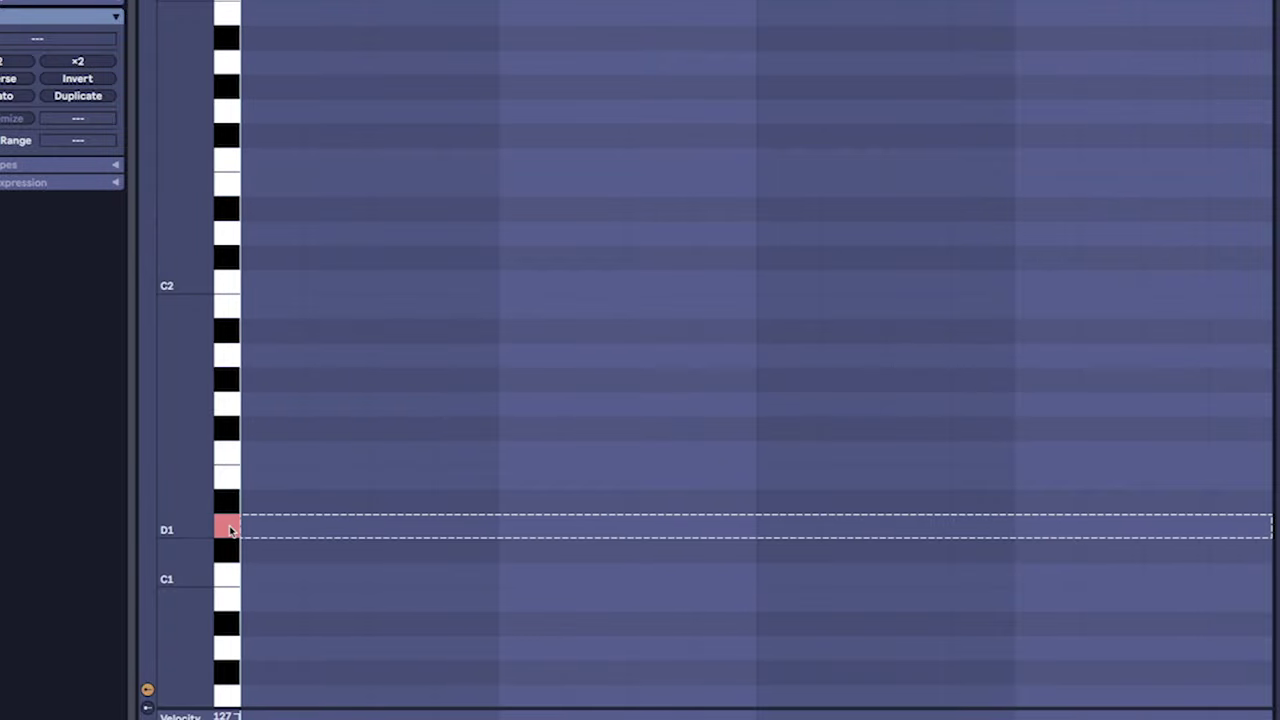
{"action": "left_click", "coordinate": [228, 482]}
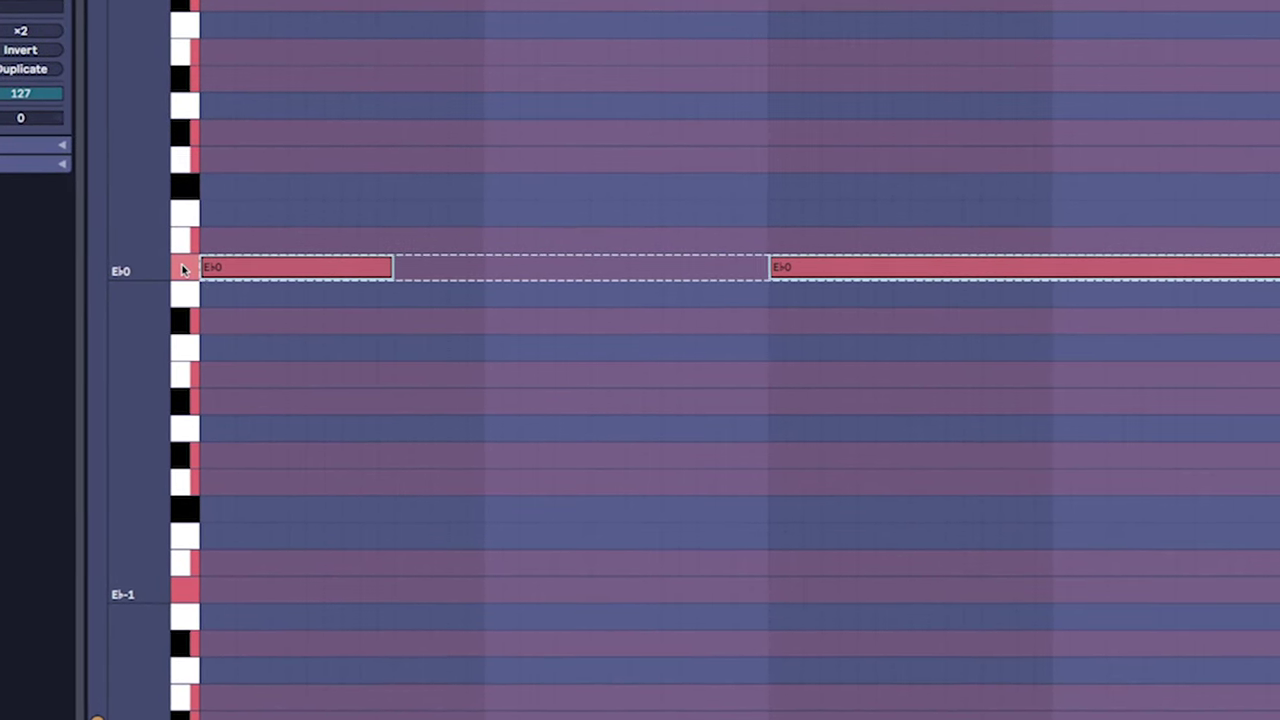
{"action": "left_click", "coordinate": [486, 260]}
{"action": "left_click", "coordinate": [194, 243]}
{"action": "left_click", "coordinate": [176, 267]}
Set the scale root note to D# so the bass notes read D#0.
{"action": "right_click", "coordinate": [174, 268]}
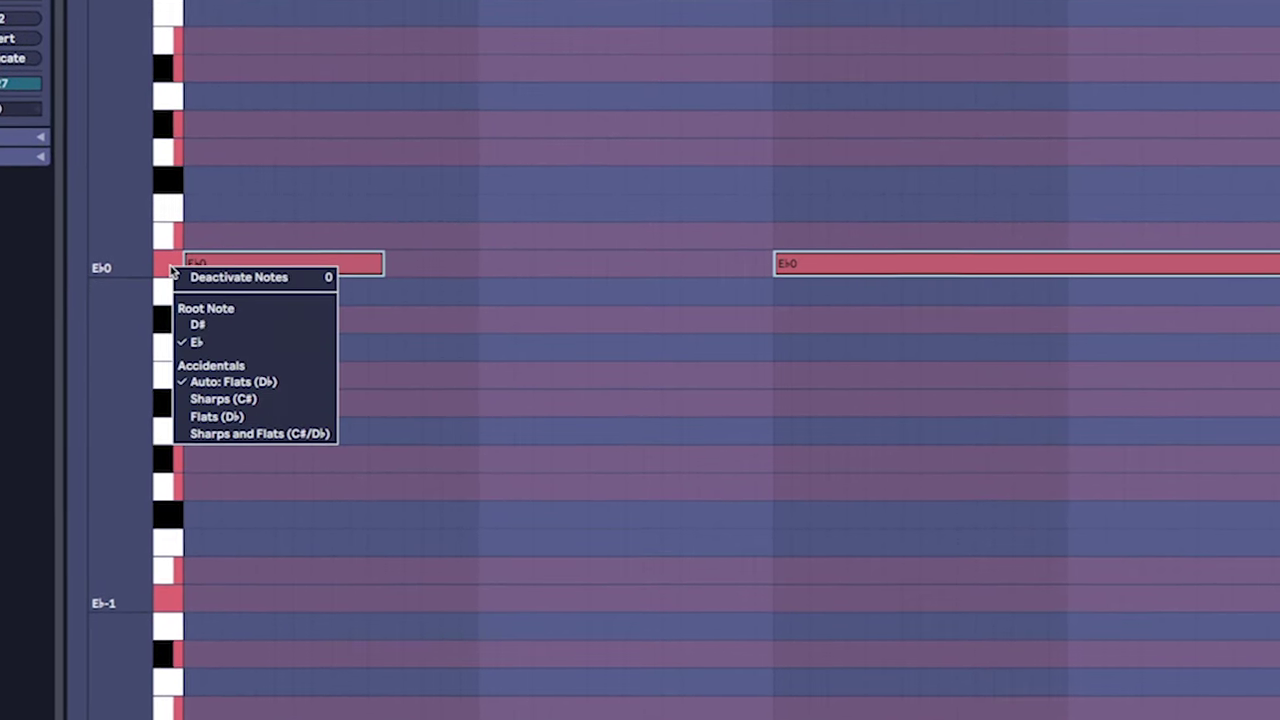
{"action": "left_click", "coordinate": [208, 329]}
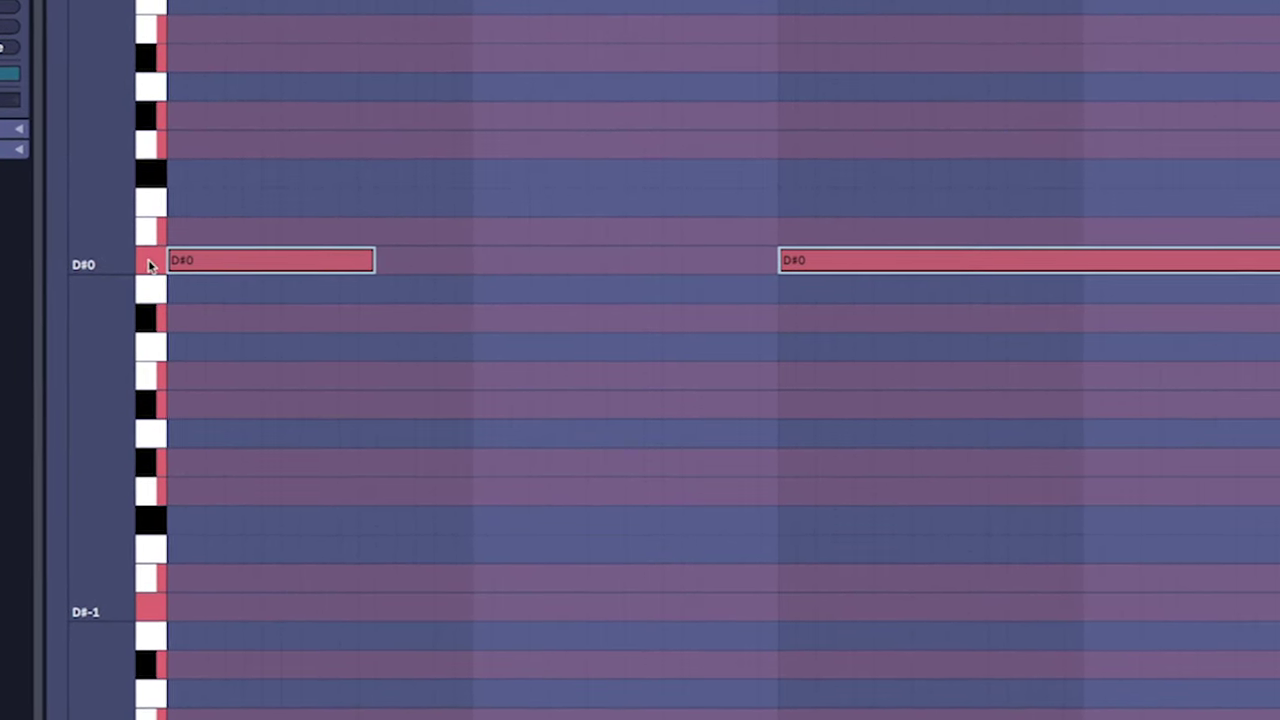
{"action": "left_click", "coordinate": [126, 269]}
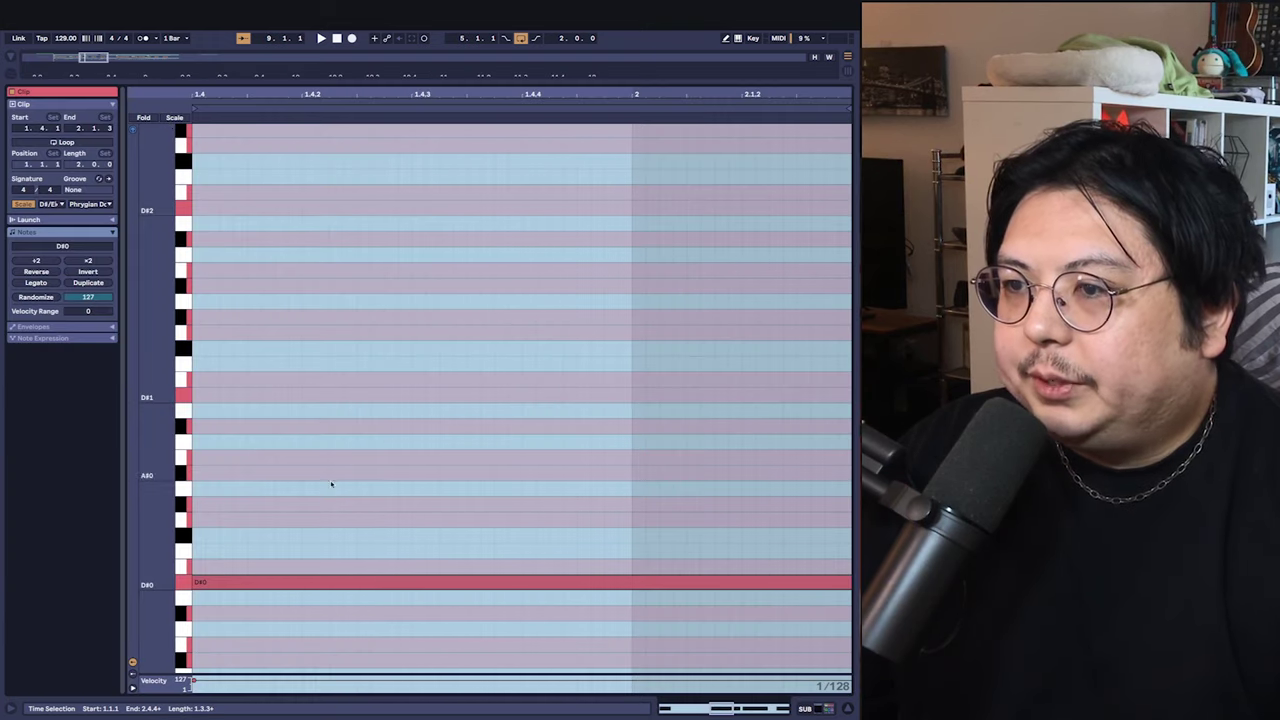
Select bars 9 to 11 across the tracks and part of the SUB clip near bar 5.3.
{"action": "left_click_drag", "start_coordinate": [246, 433], "coordinate": [312, 630]}
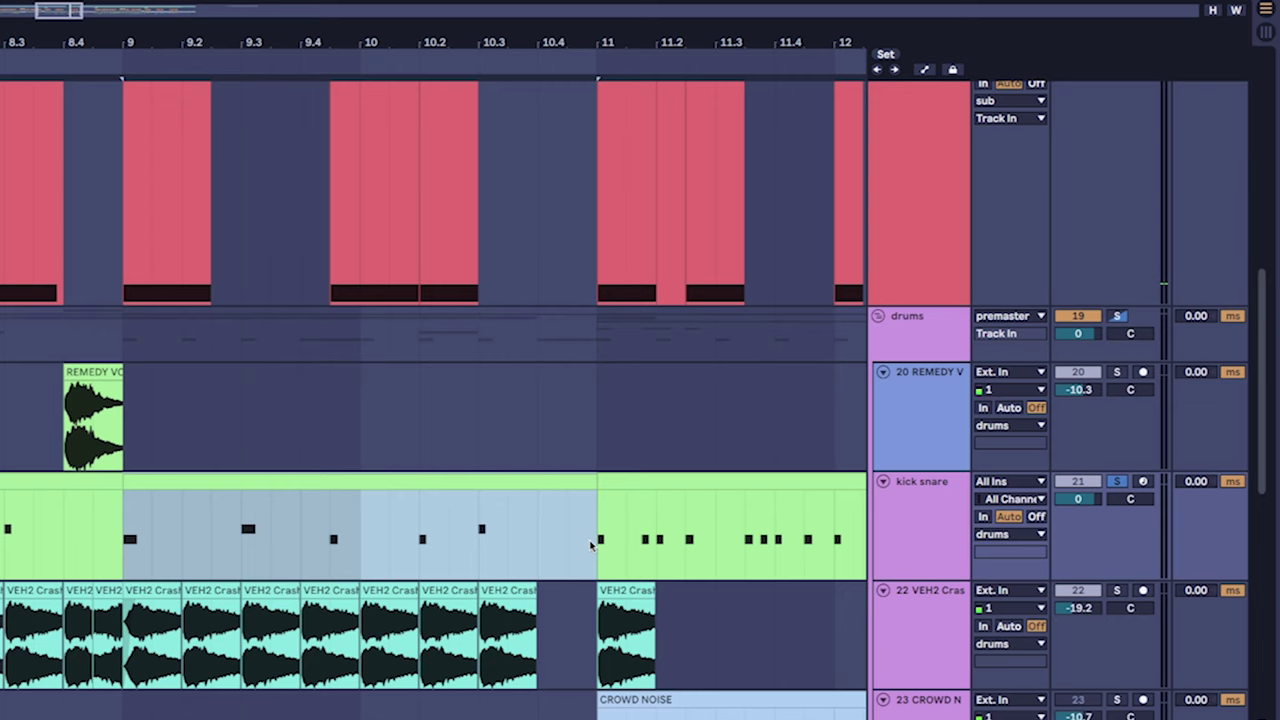
{"action": "left_click_drag", "start_coordinate": [141, 264], "coordinate": [598, 288]}
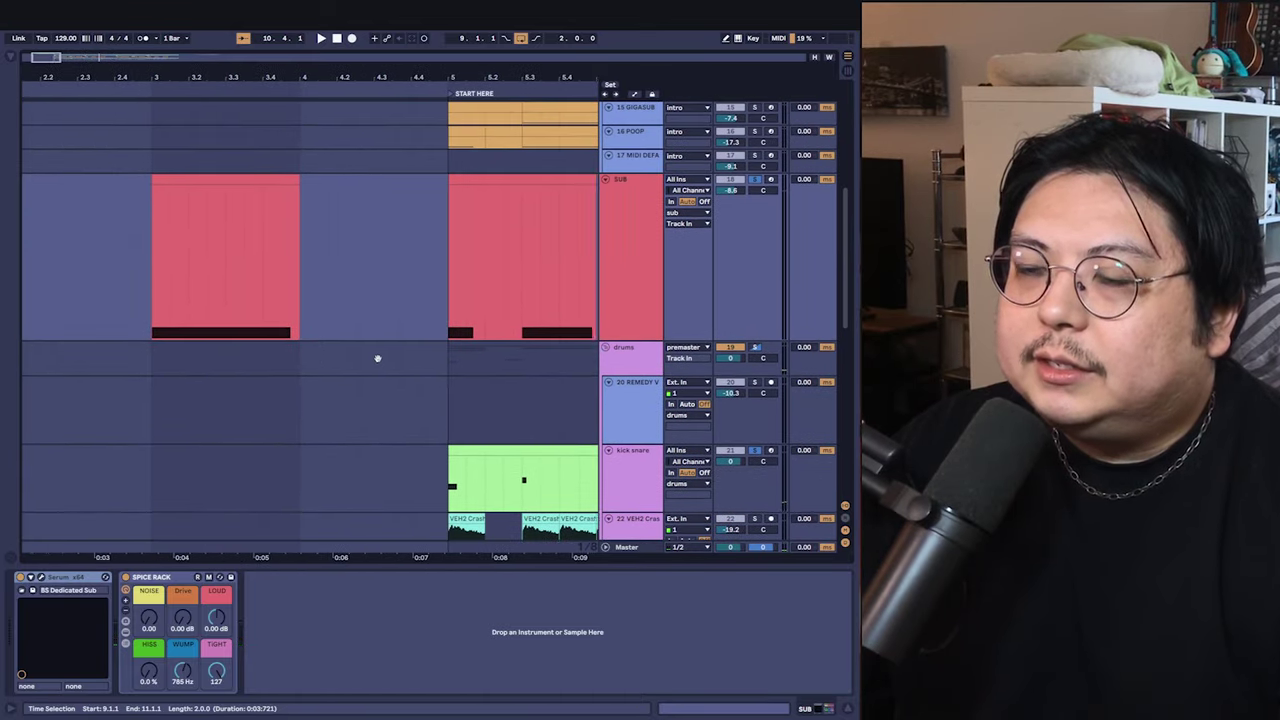
{"action": "left_click_drag", "start_coordinate": [377, 358], "coordinate": [150, 331]}
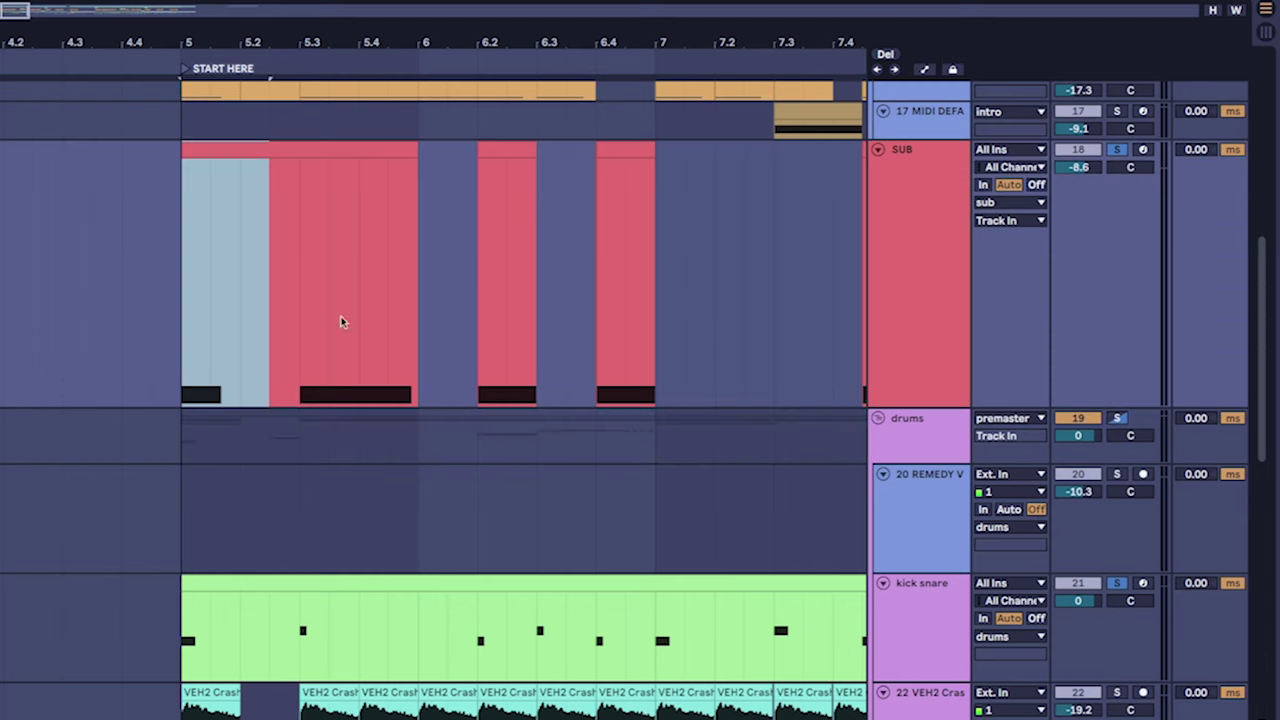
{"action": "left_click_drag", "start_coordinate": [251, 340], "coordinate": [402, 362]}
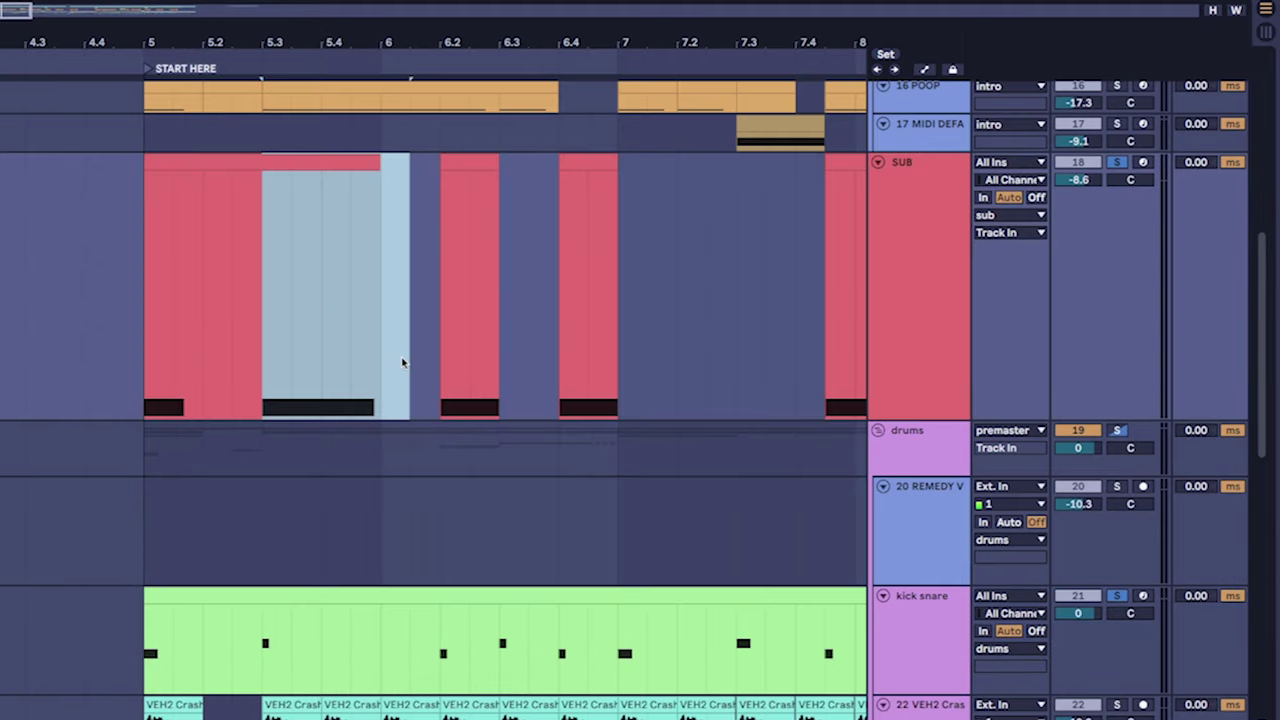
Play the drop from bar 5, then show the sub's Serum and Spice Rack devices.
{"action": "left_click", "coordinate": [134, 374]}
{"action": "key", "text": "space"}
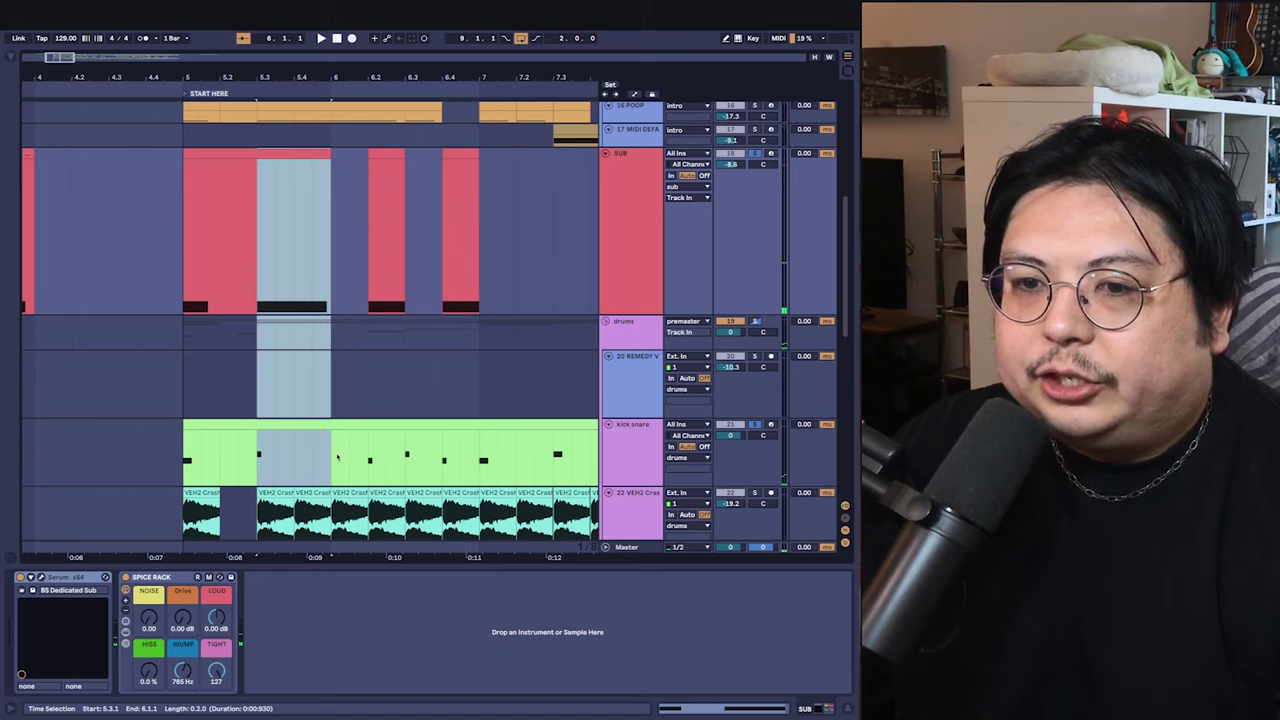
{"action": "left_click", "coordinate": [326, 427]}
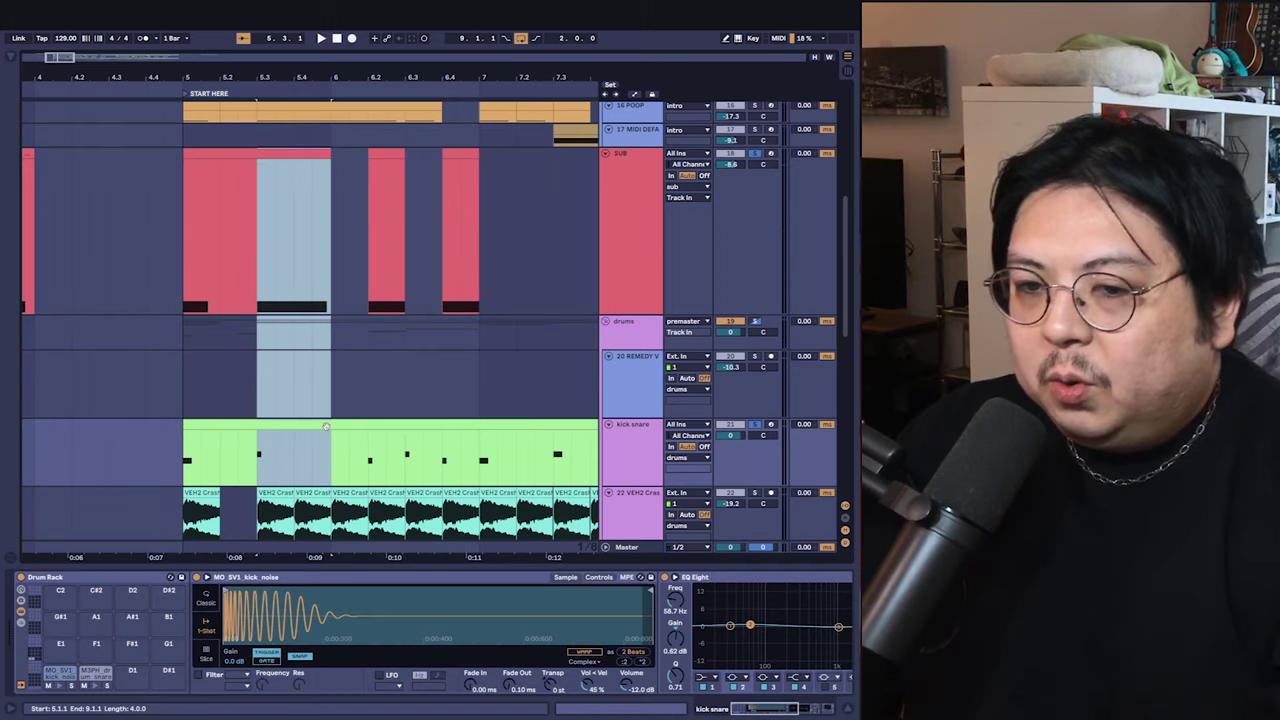
{"action": "left_click", "coordinate": [291, 372]}
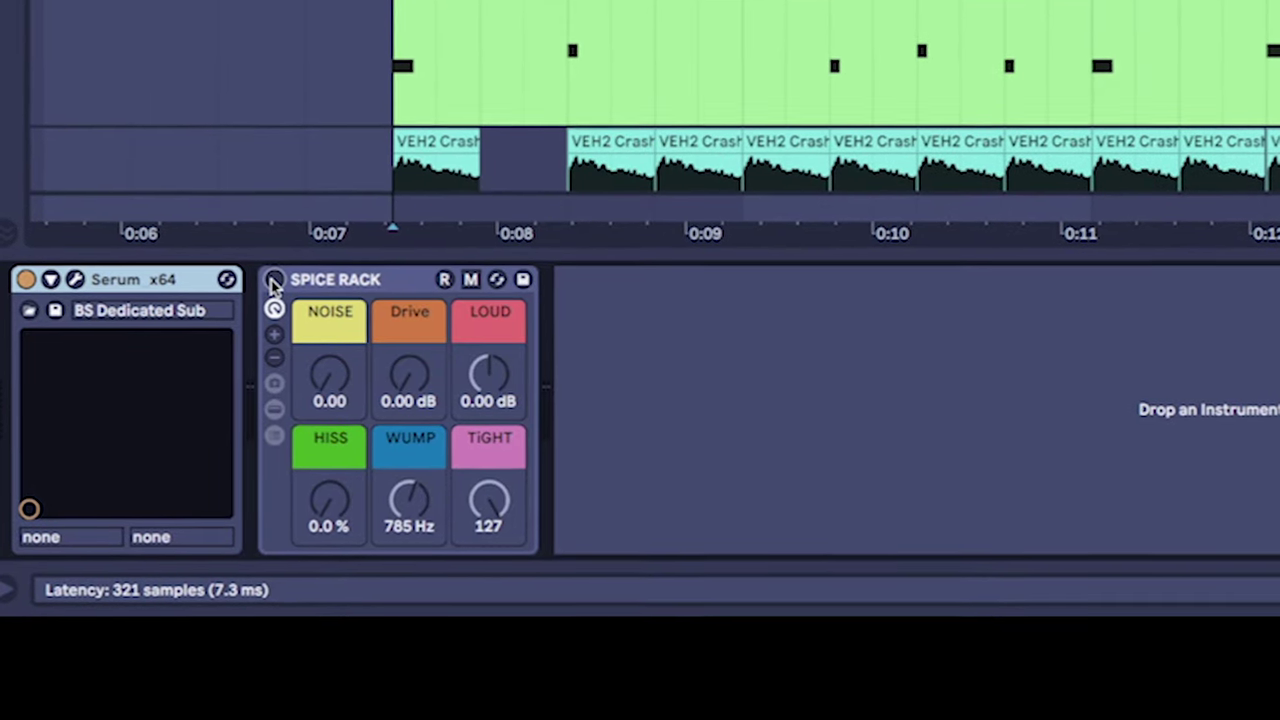
Start, stop and restart playback from the 0:07 marker to audition the basses.
{"action": "key", "text": "space"}
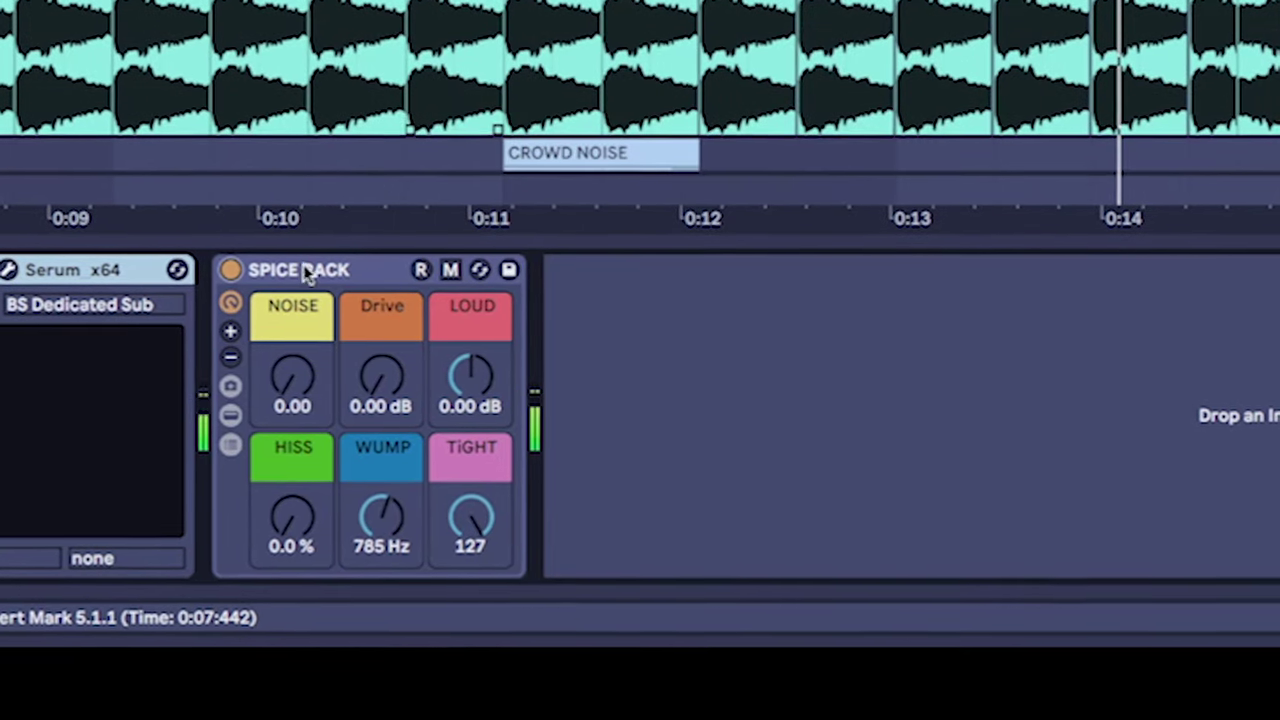
{"action": "key", "text": "space"}
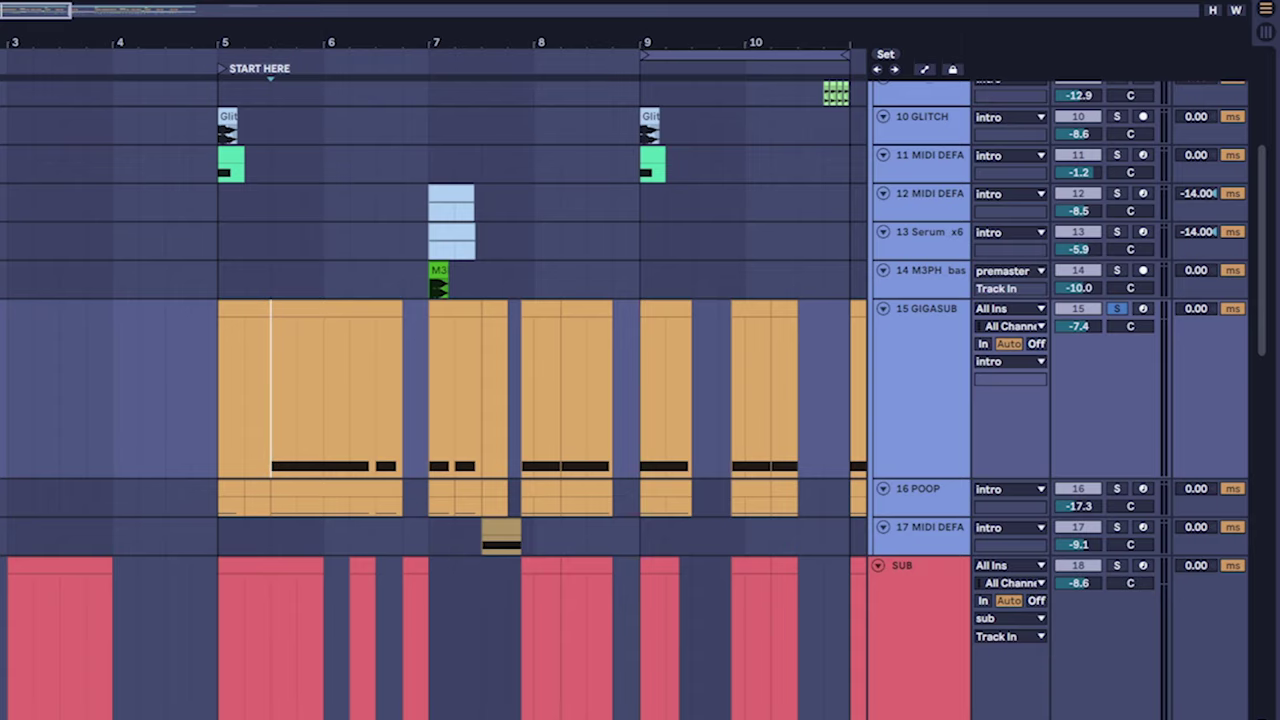
{"action": "key", "text": "space"}
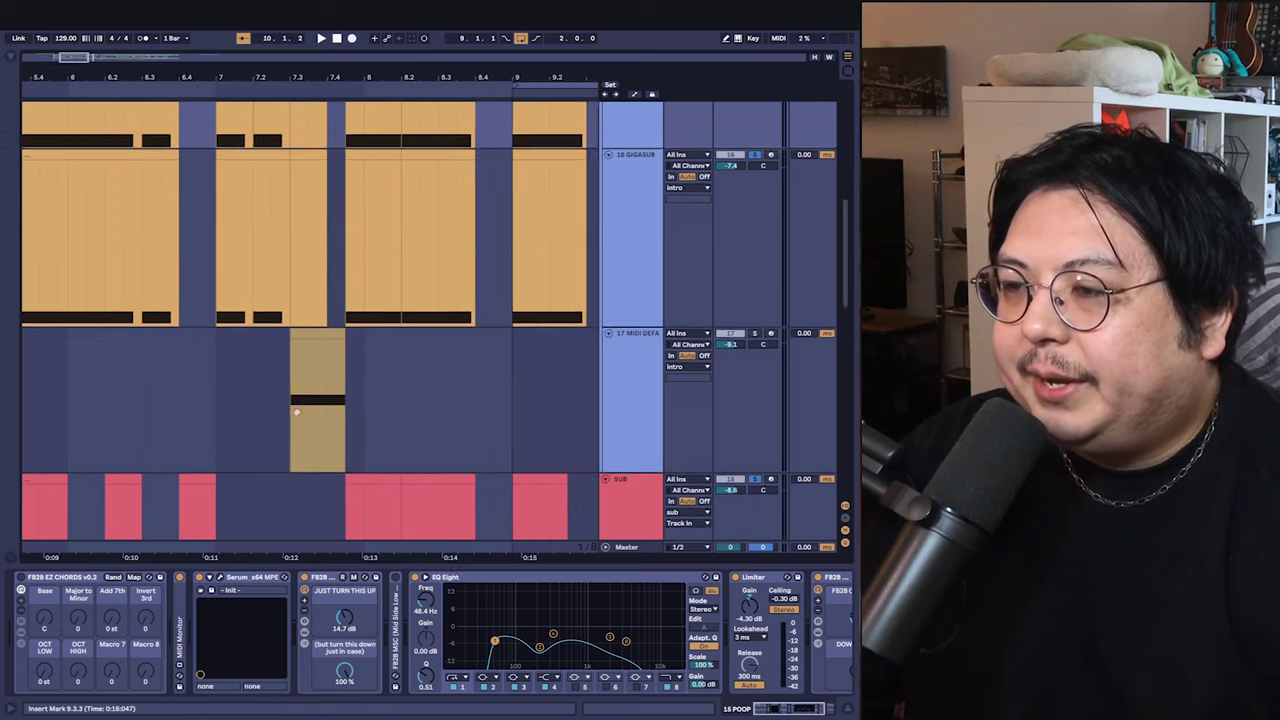
Select and solo track 17, then play the drop to hear it alone.
{"action": "left_click", "coordinate": [143, 357]}
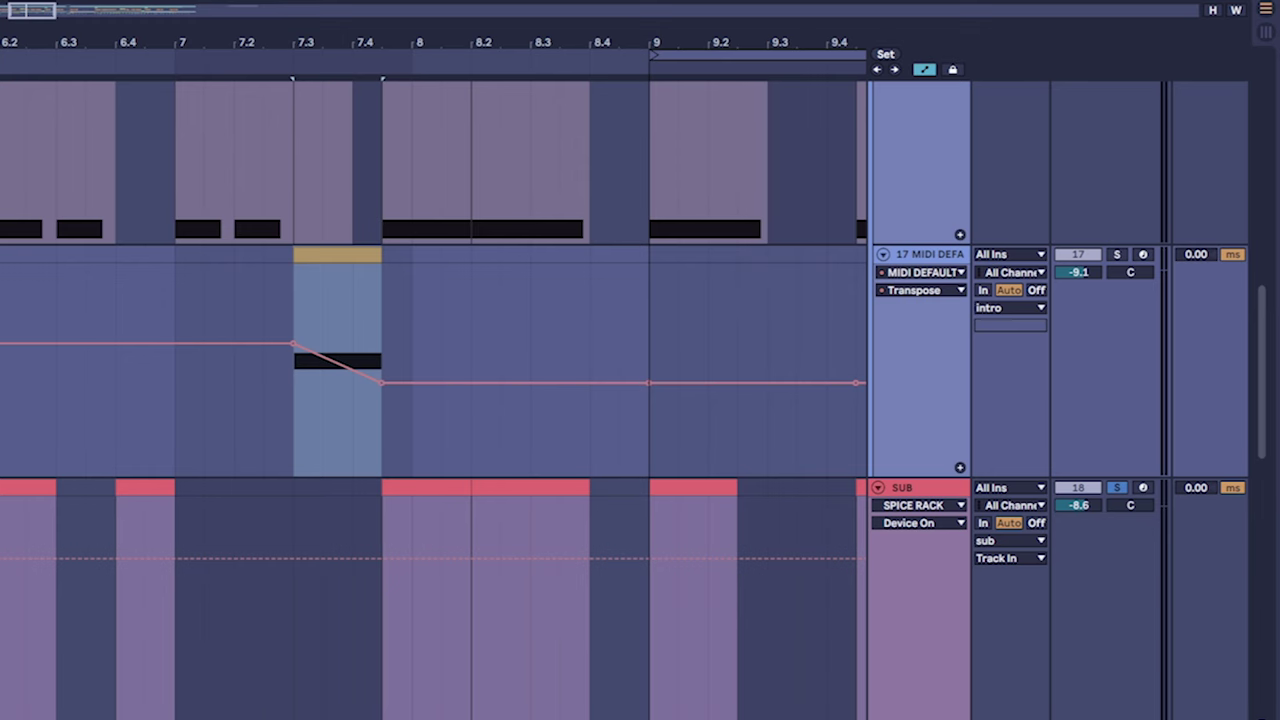
{"action": "left_click", "coordinate": [1116, 254]}
{"action": "key", "text": "space"}
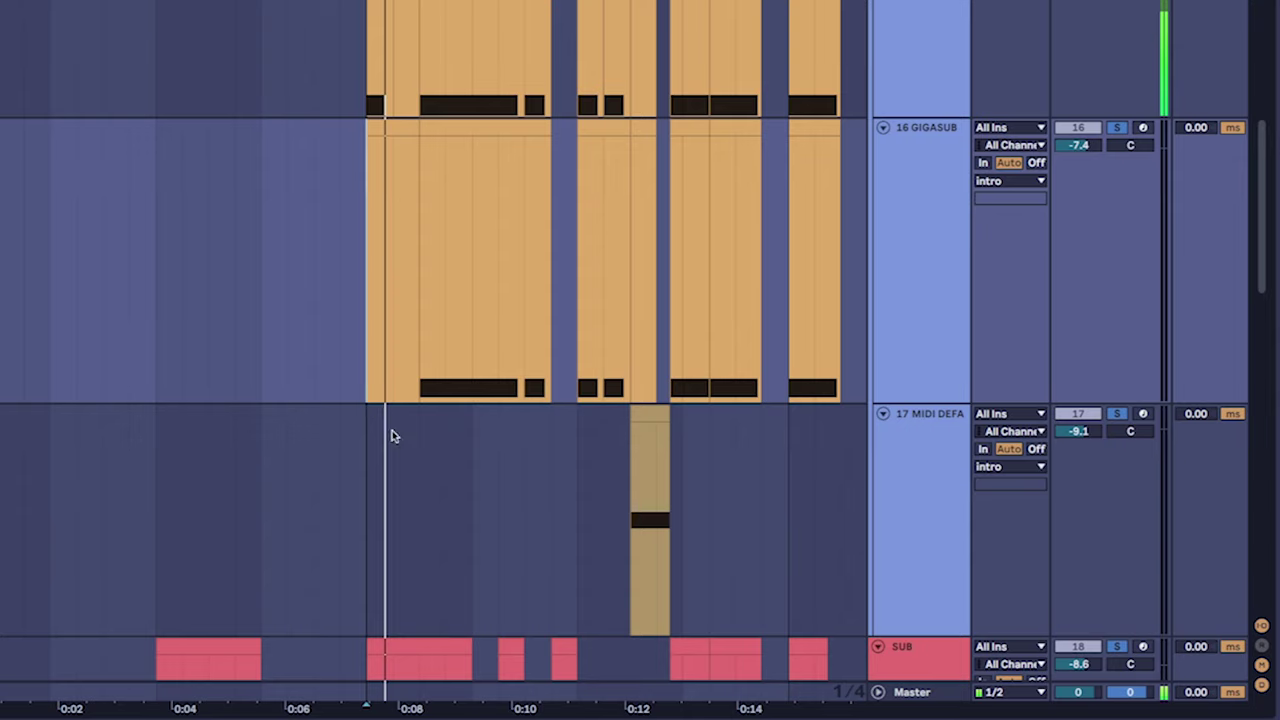
{"action": "scroll", "coordinate": [400, 440], "scroll_direction": "up", "scroll_amount": 3}
{"action": "scroll", "coordinate": [430, 500], "scroll_direction": "up", "scroll_amount": 3}
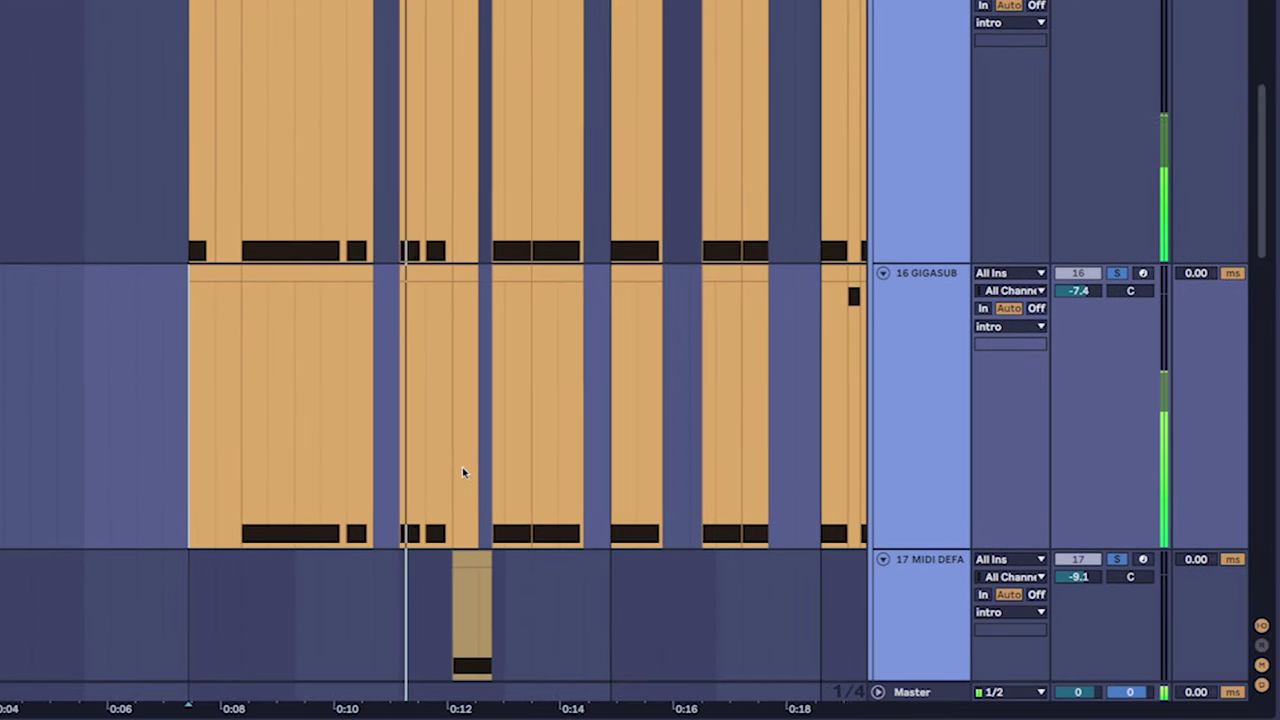
{"action": "scroll", "coordinate": [462, 467], "scroll_direction": "down", "scroll_amount": 2}
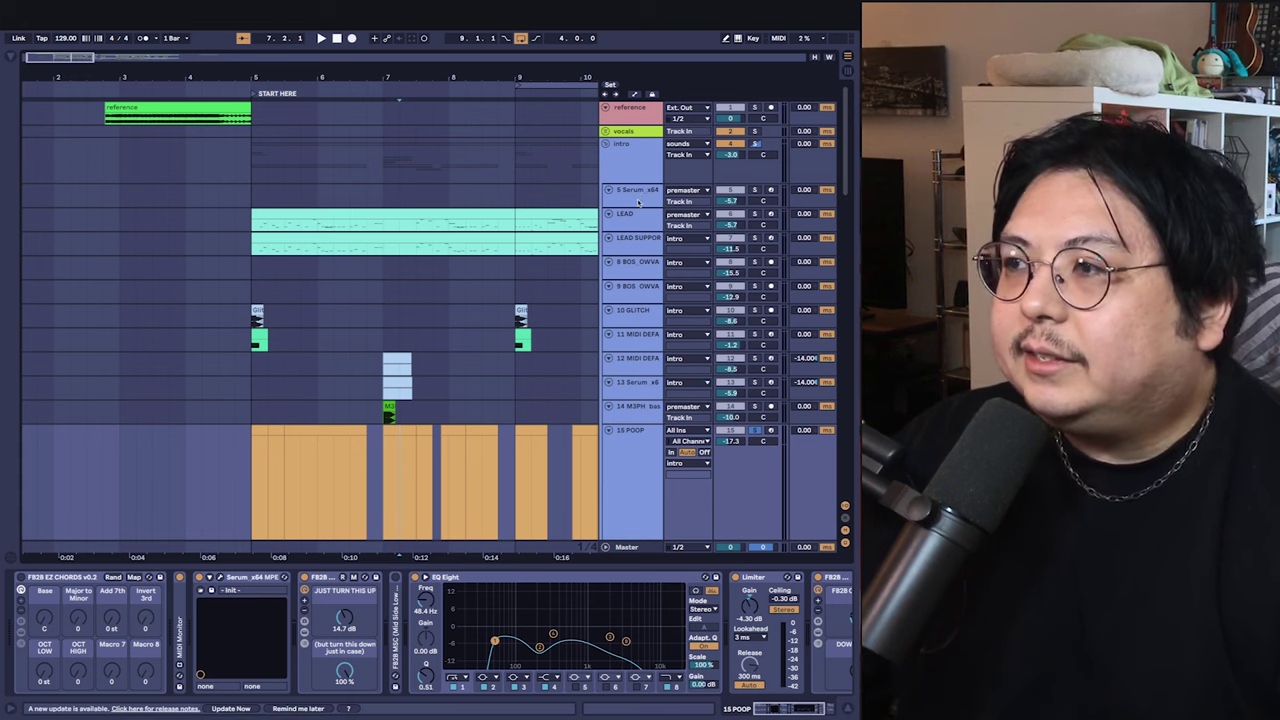
Drag the LEAD track's lower edge down so its MIDI notes show.
{"action": "left_click_drag", "start_coordinate": [372, 232], "coordinate": [372, 354]}
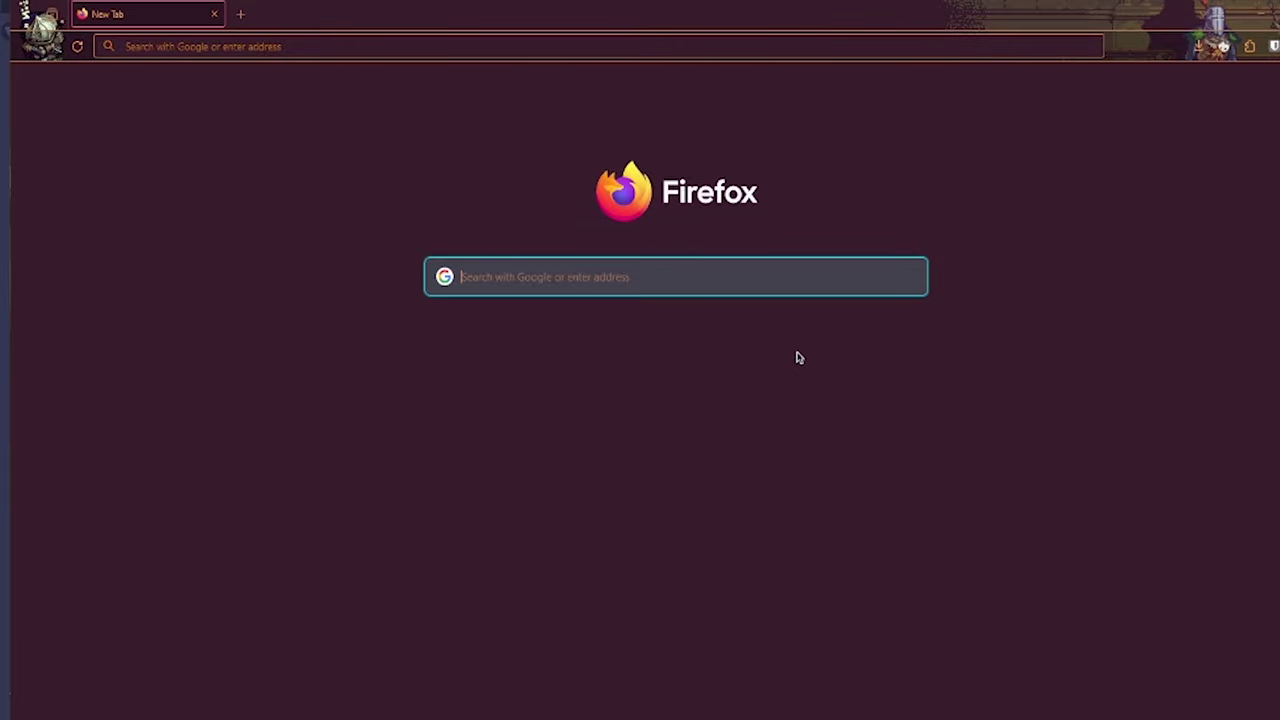
Type 'isp/' into the Firefox address bar to complete the DistroKid address.
{"action": "type", "text": "distrokid.com/vi"}
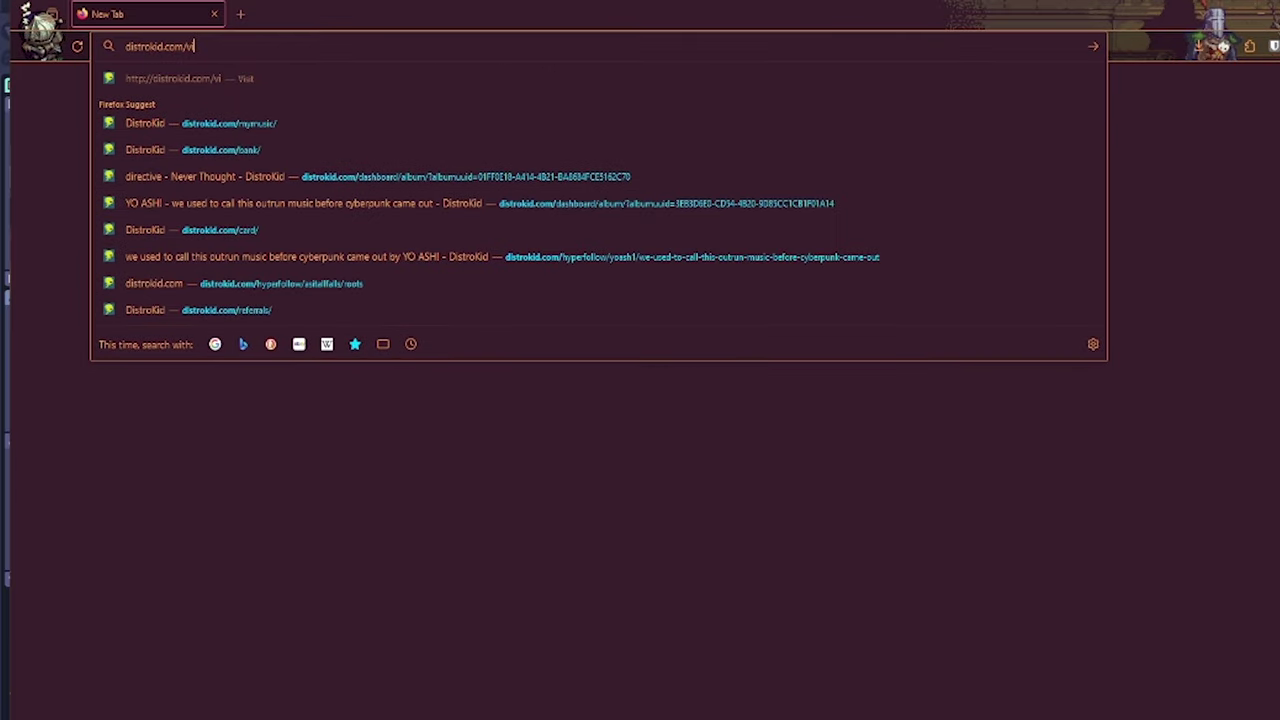
{"action": "type", "text": "p/"}
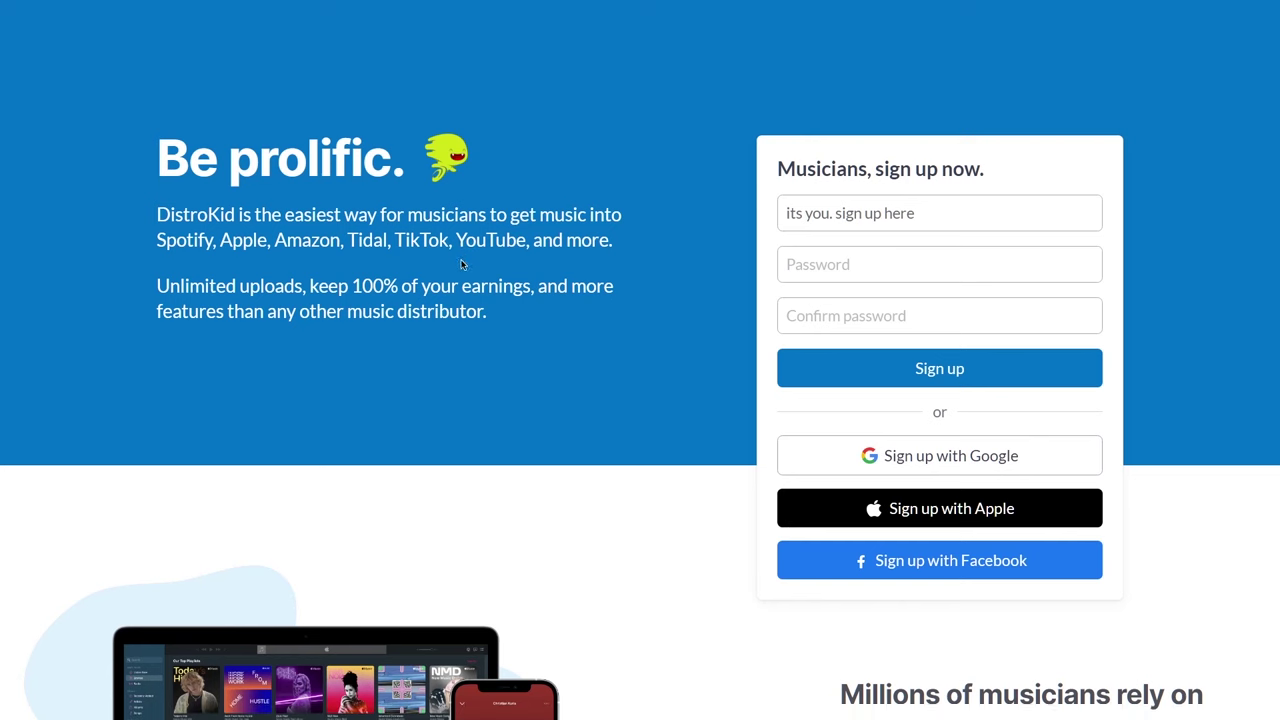
Scroll the DistroKid homepage down past pricing and store icons to the FAQ list.
{"action": "scroll", "coordinate": [506, 433], "scroll_direction": "down", "scroll_amount": 3}
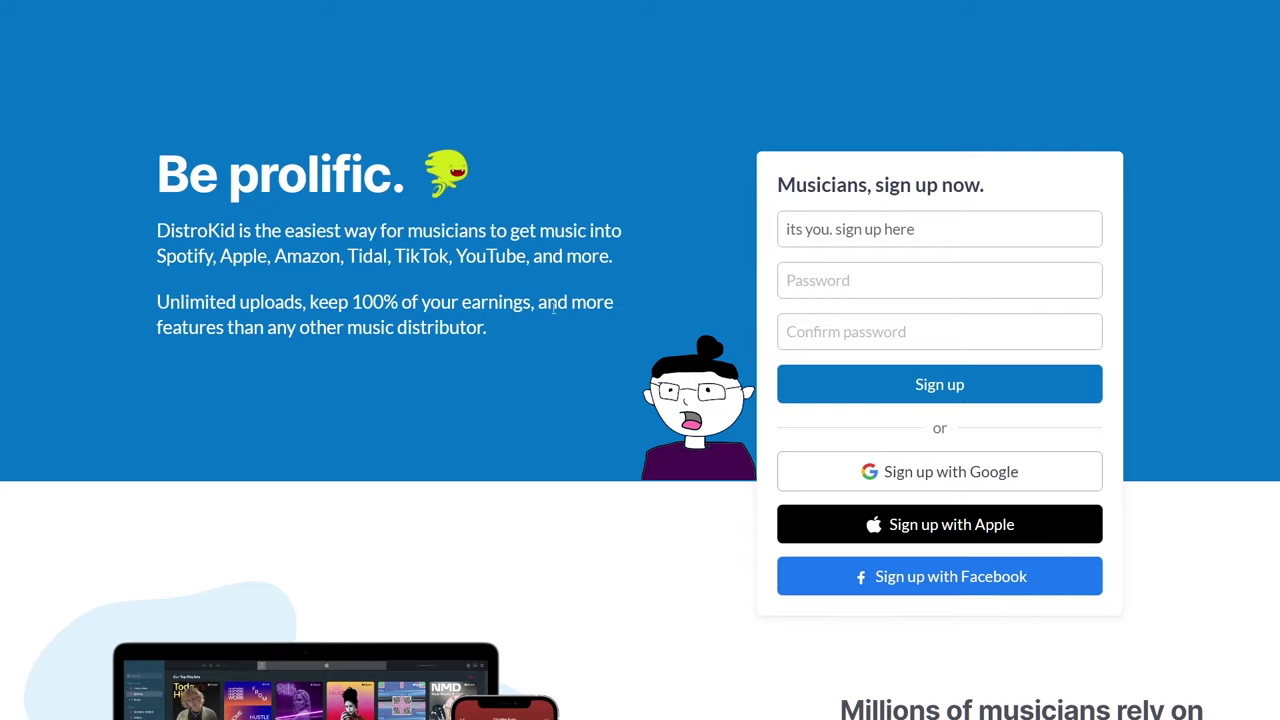
{"action": "scroll", "coordinate": [207, 248], "scroll_direction": "down", "scroll_amount": 4}
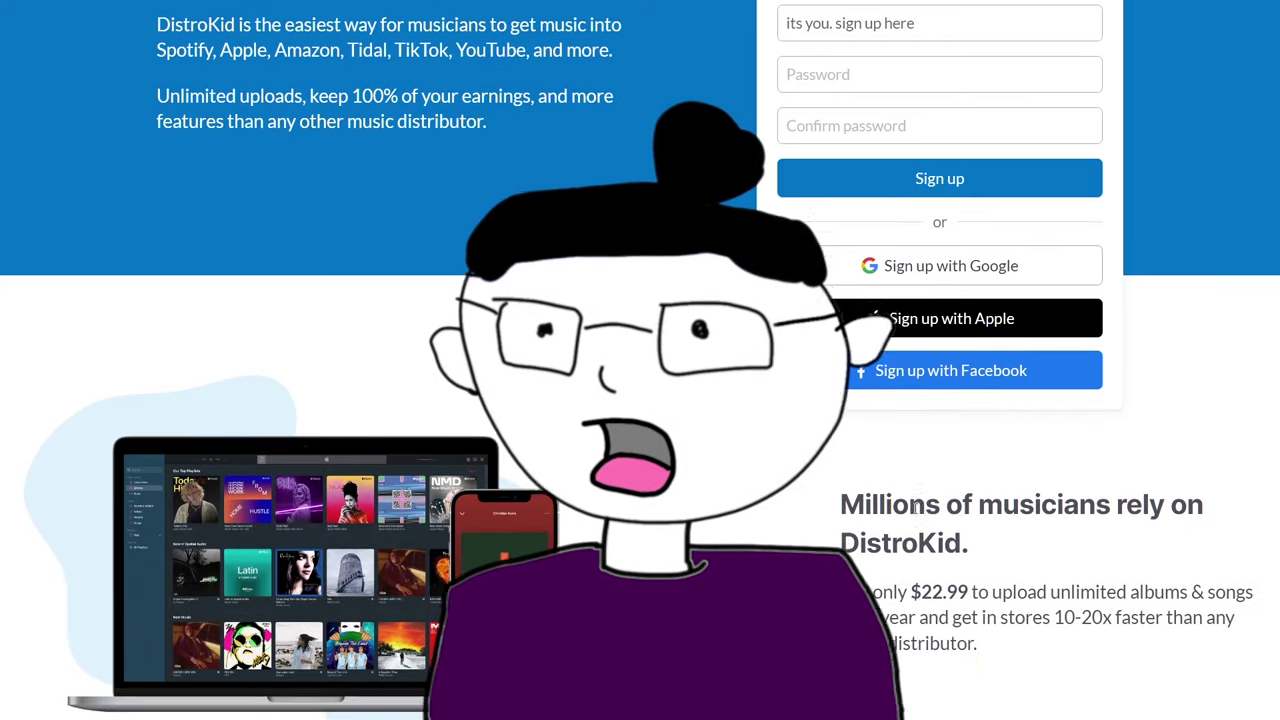
{"action": "scroll", "coordinate": [850, 448], "scroll_direction": "down", "scroll_amount": 3}
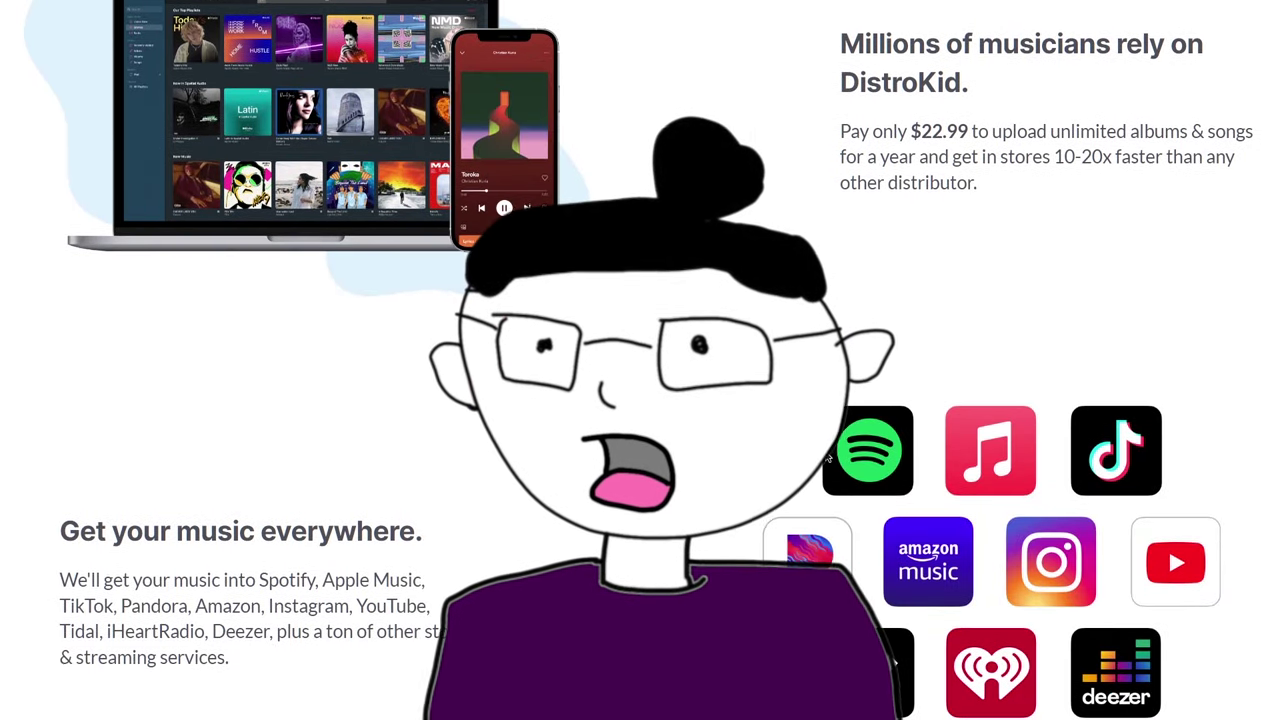
{"action": "scroll", "coordinate": [828, 458], "scroll_direction": "down", "scroll_amount": 3}
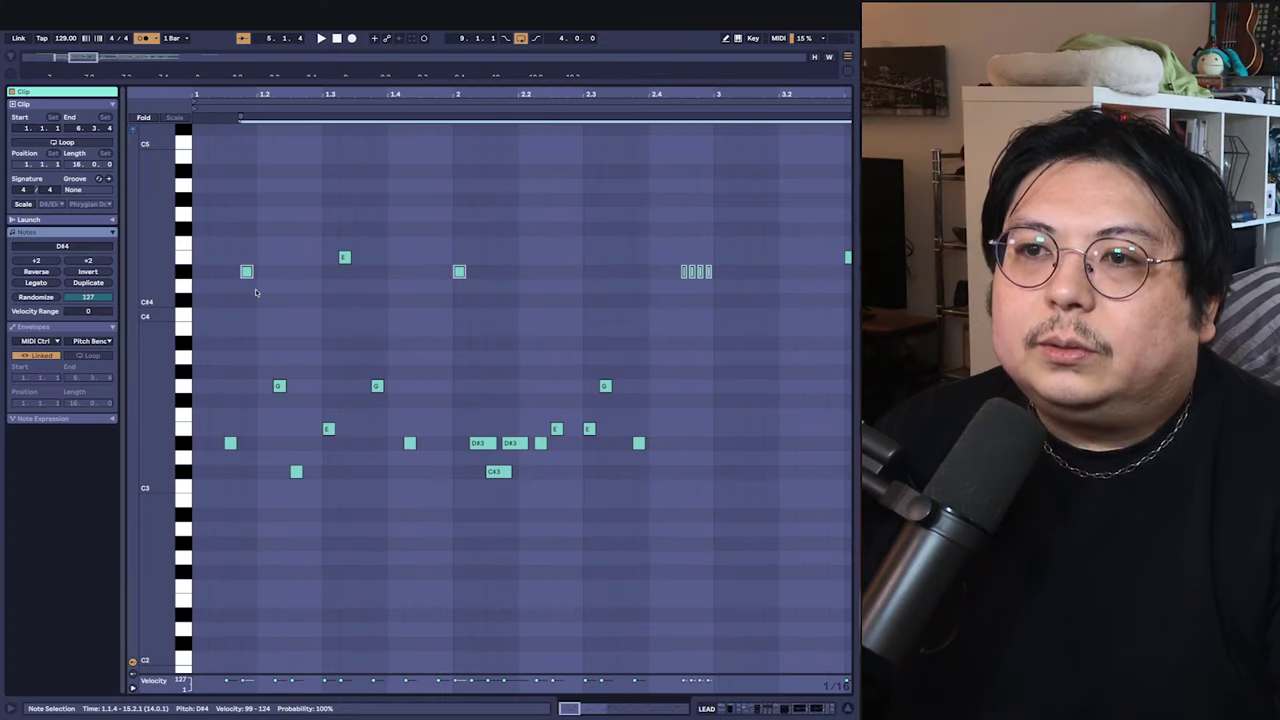
Enable scale highlighting, set the LEAD clip to plain Phrygian, then select a note row.
{"action": "left_click", "coordinate": [24, 205]}
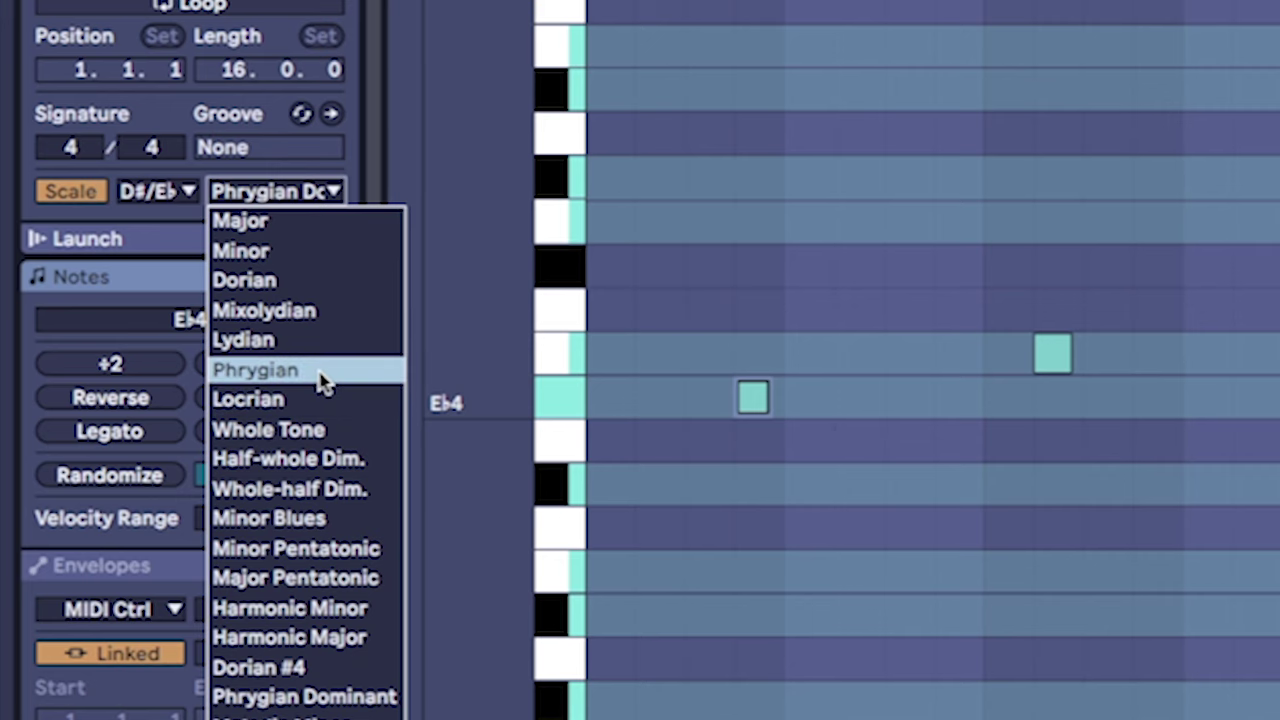
{"action": "left_click", "coordinate": [325, 383]}
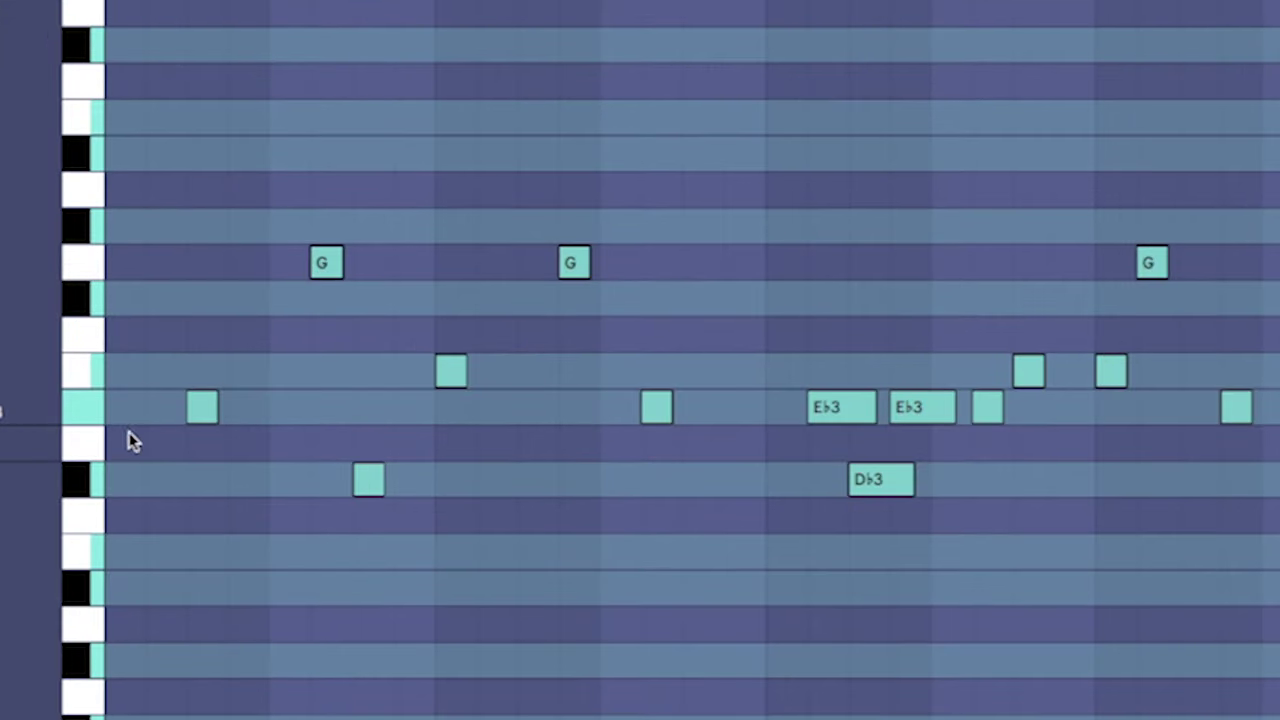
{"action": "left_click", "coordinate": [441, 329]}
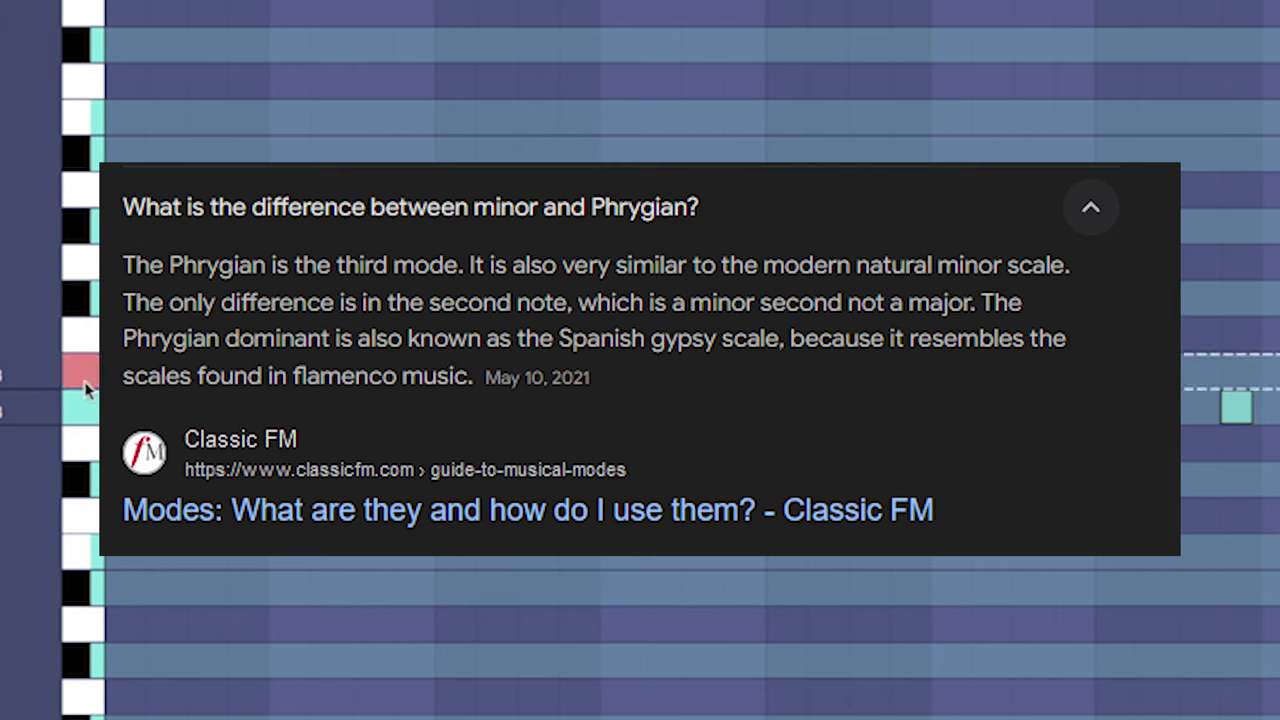
{"action": "left_click", "coordinate": [85, 420]}
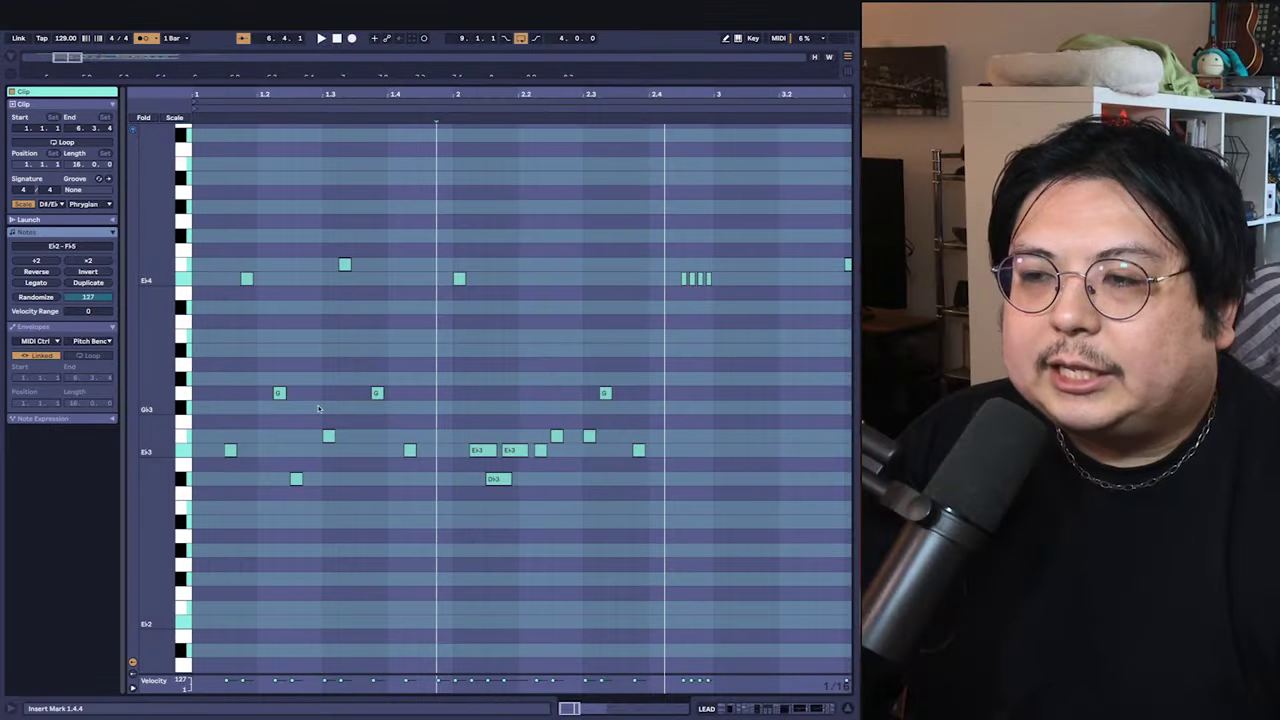
{"action": "scroll", "coordinate": [231, 386], "scroll_direction": "down", "scroll_amount": 1}
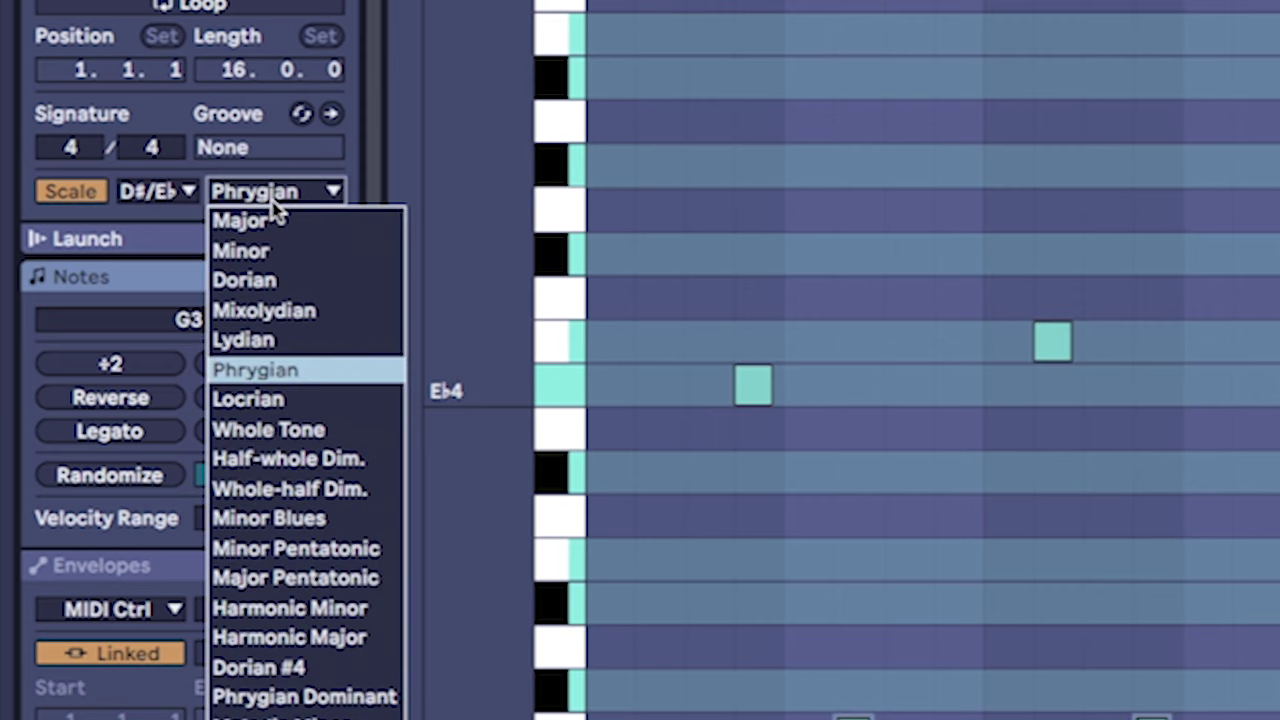
Switch the lead clip's scale back to Phrygian Dominant and replay the melody from near its start.
{"action": "left_click", "coordinate": [300, 694]}
{"action": "left_click", "coordinate": [331, 698]}
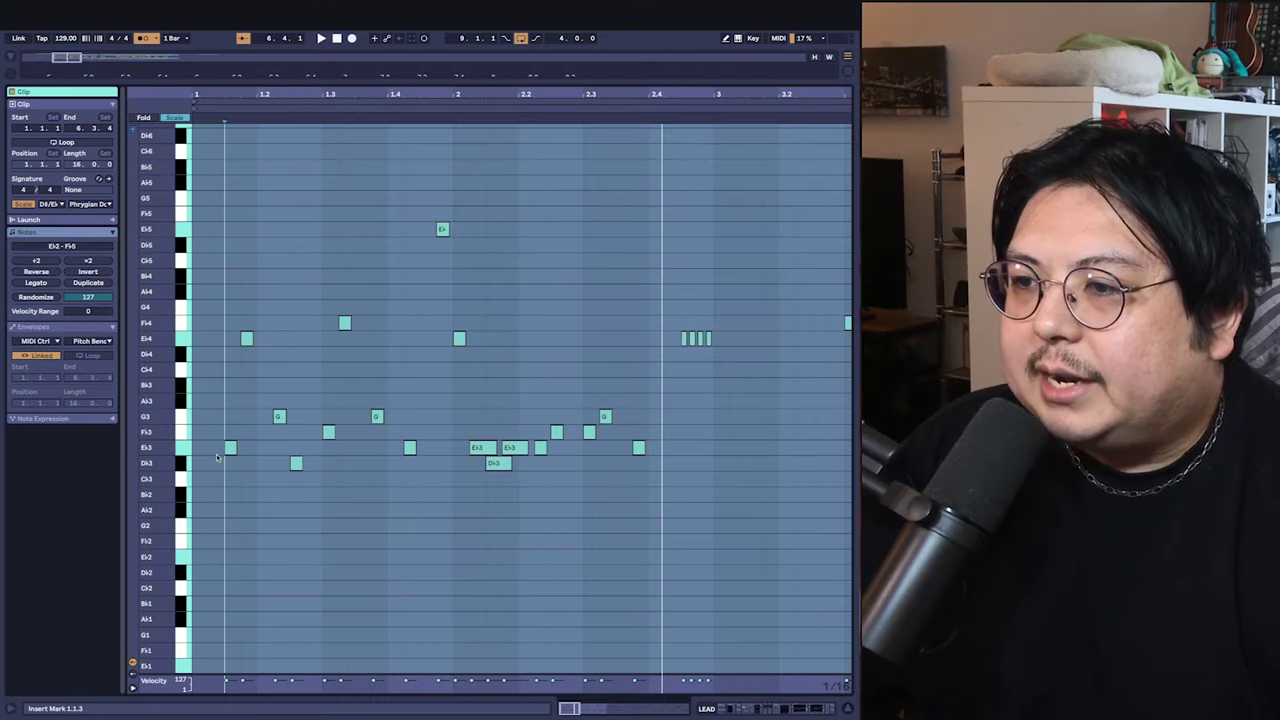
{"action": "left_click", "coordinate": [226, 415]}
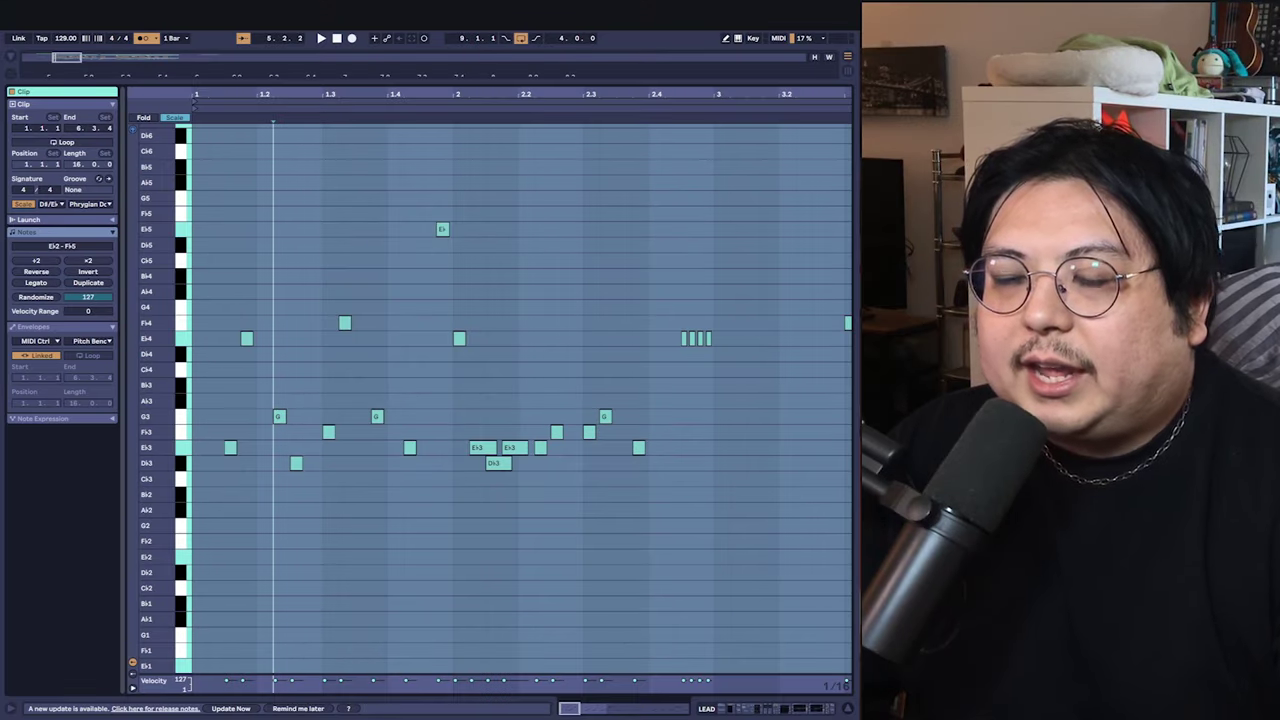
{"action": "left_click", "coordinate": [223, 401]}
{"action": "key", "text": "space"}
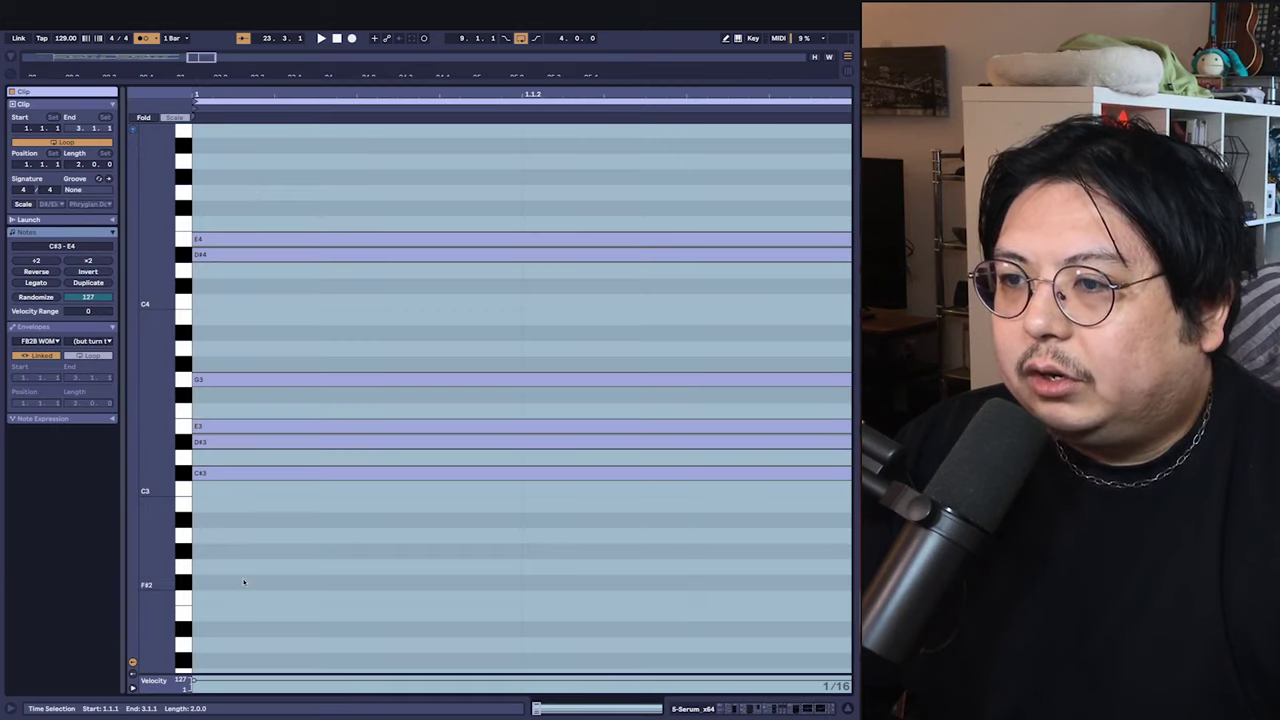
Select the chord notes, narrow the selection to D#3, and play the chord part.
{"action": "left_click_drag", "start_coordinate": [242, 572], "coordinate": [350, 136]}
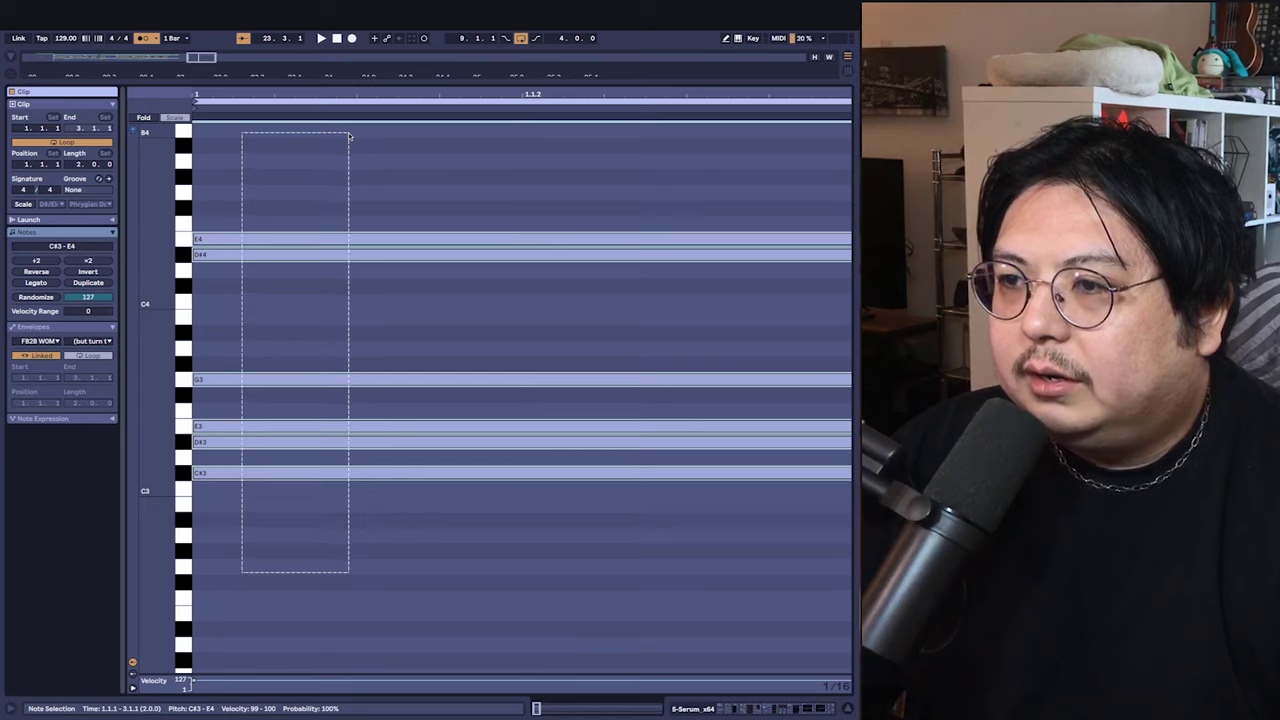
{"action": "left_click", "coordinate": [220, 472]}
{"action": "left_click", "coordinate": [222, 444]}
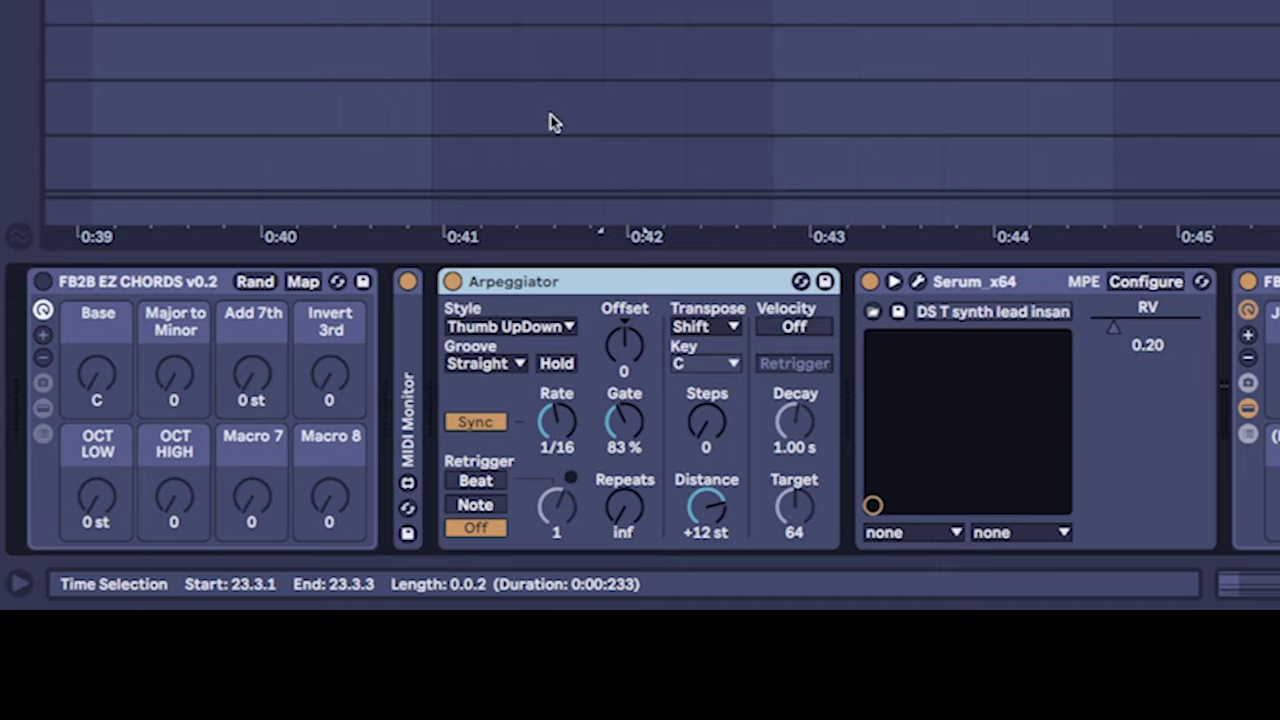
{"action": "key", "text": "space"}
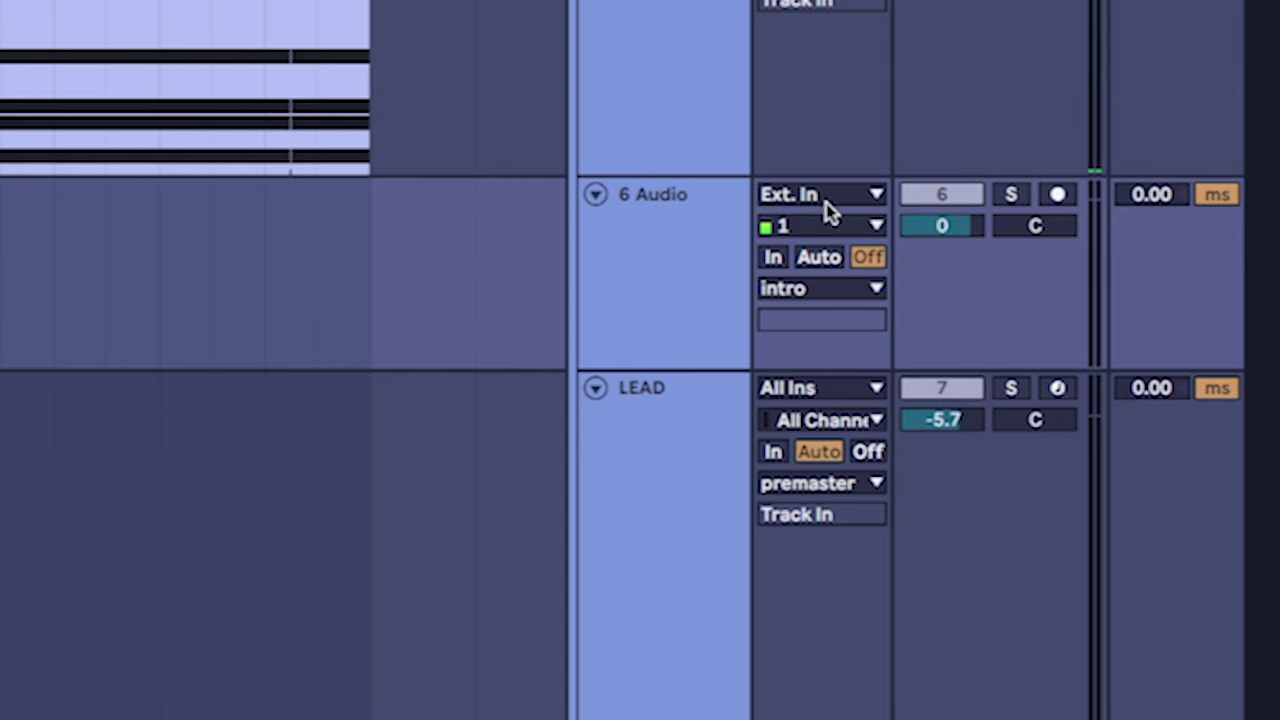
Set 6 Audio's input to Resampling, arm it for recording, and check the recorded audio.
{"action": "left_click", "coordinate": [826, 200]}
{"action": "left_click", "coordinate": [837, 283]}
{"action": "left_click", "coordinate": [1057, 194]}
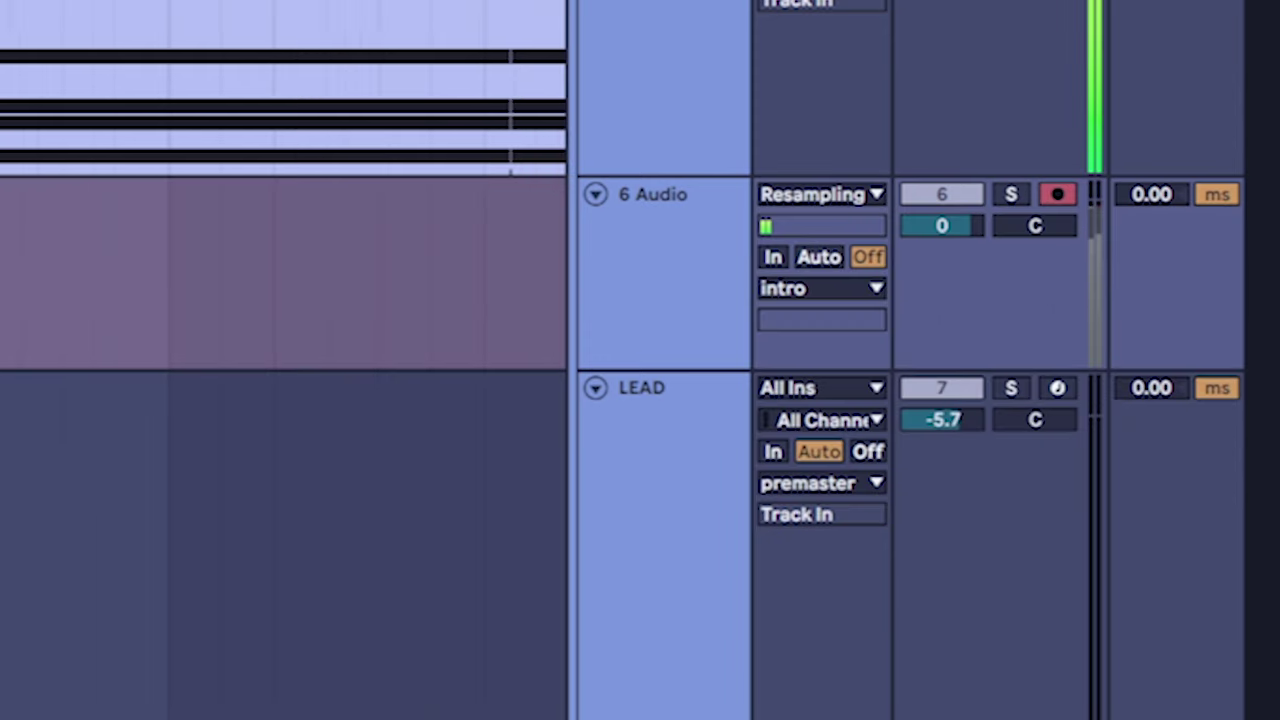
{"action": "key", "text": "plus"}
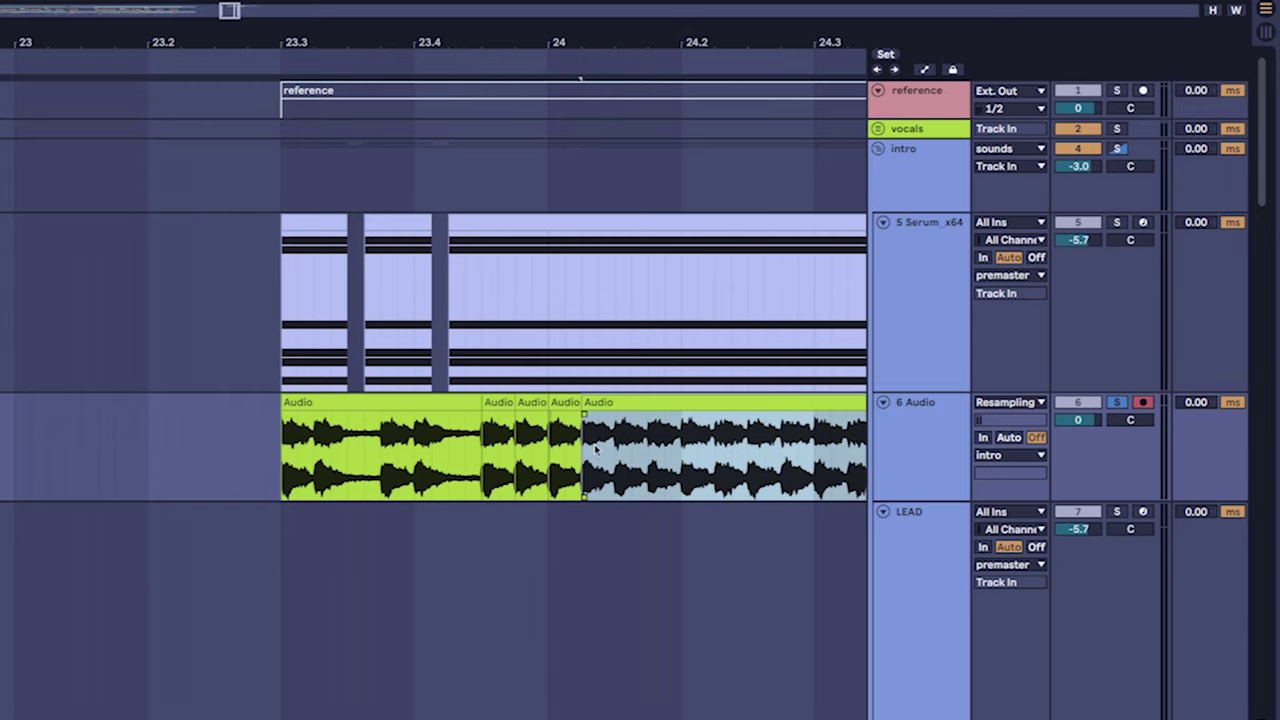
{"action": "scroll", "coordinate": [540, 480], "scroll_direction": "right", "scroll_amount": 3}
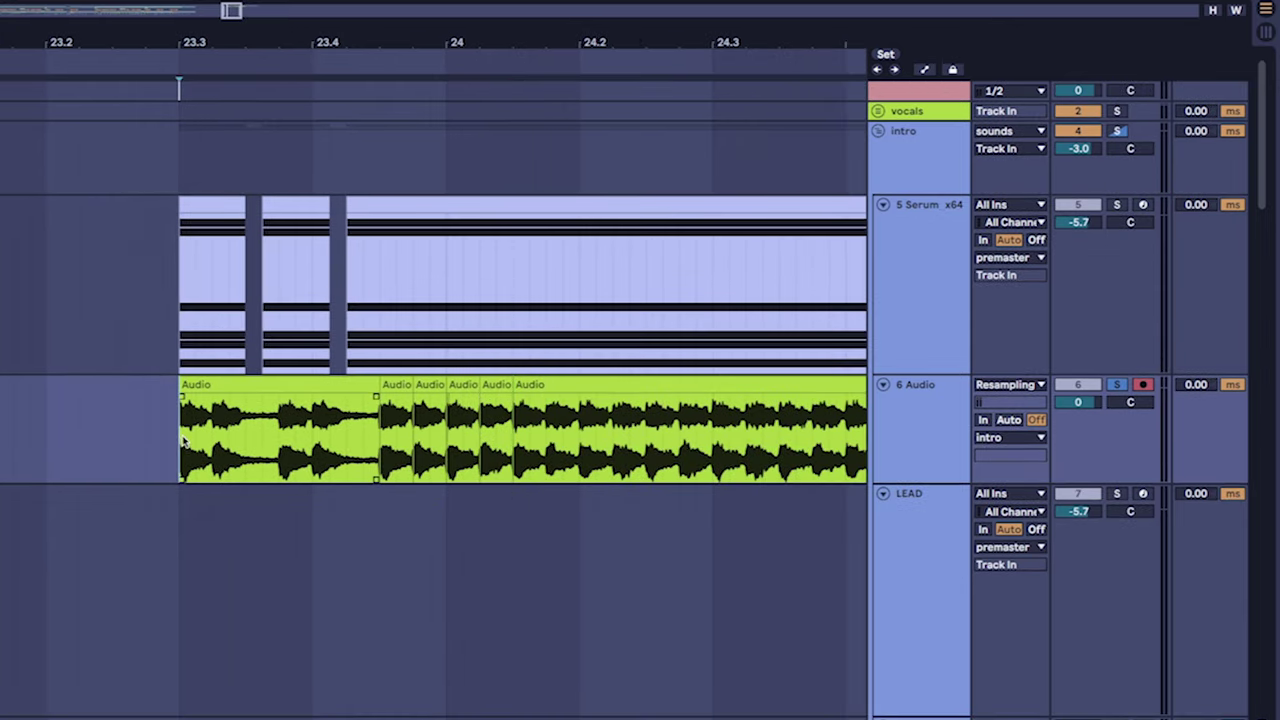
{"action": "key", "text": "minus"}
{"action": "key", "text": "minus"}
{"action": "key", "text": "minus"}
Clear the time selection in the LEAD clip.
{"action": "scroll", "coordinate": [574, 303], "scroll_direction": "down", "scroll_amount": 3}
{"action": "scroll", "coordinate": [574, 303], "scroll_direction": "left", "scroll_amount": 10}
{"action": "scroll", "coordinate": [378, 302], "scroll_direction": "left", "scroll_amount": 5}
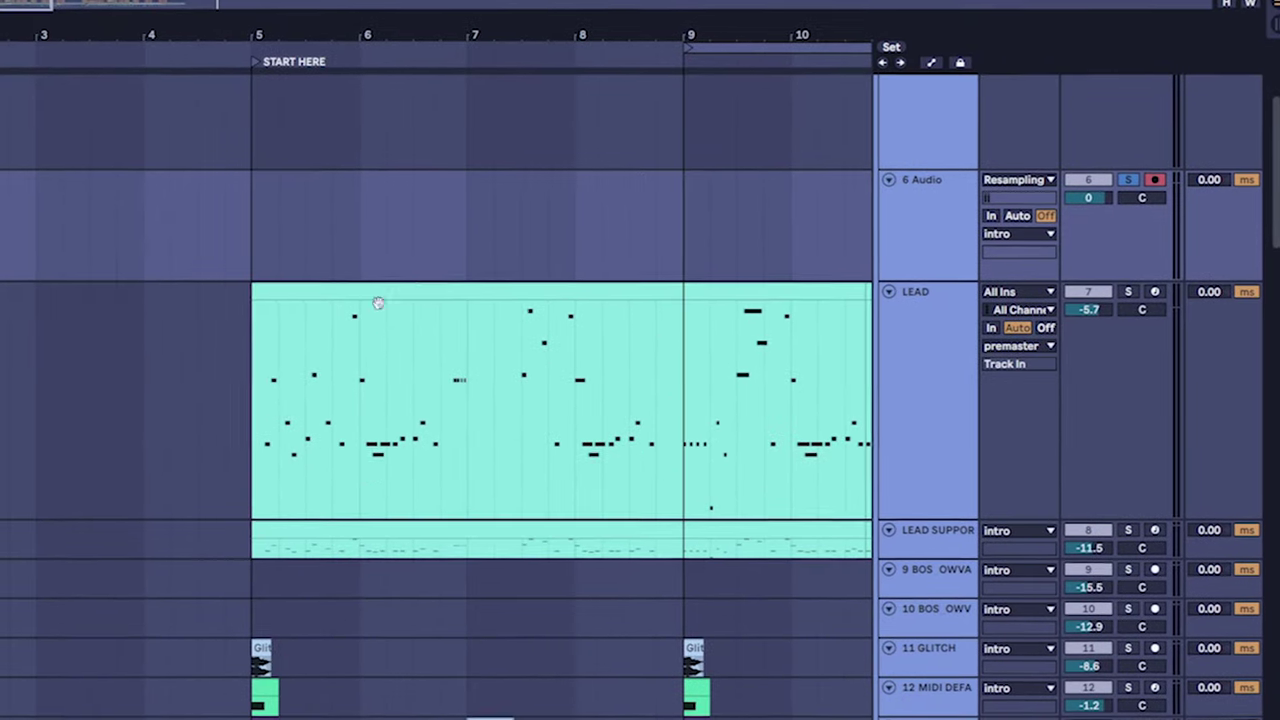
{"action": "scroll", "coordinate": [269, 443], "scroll_direction": "right", "scroll_amount": 5}
{"action": "scroll", "coordinate": [269, 443], "scroll_direction": "up", "scroll_amount": 2}
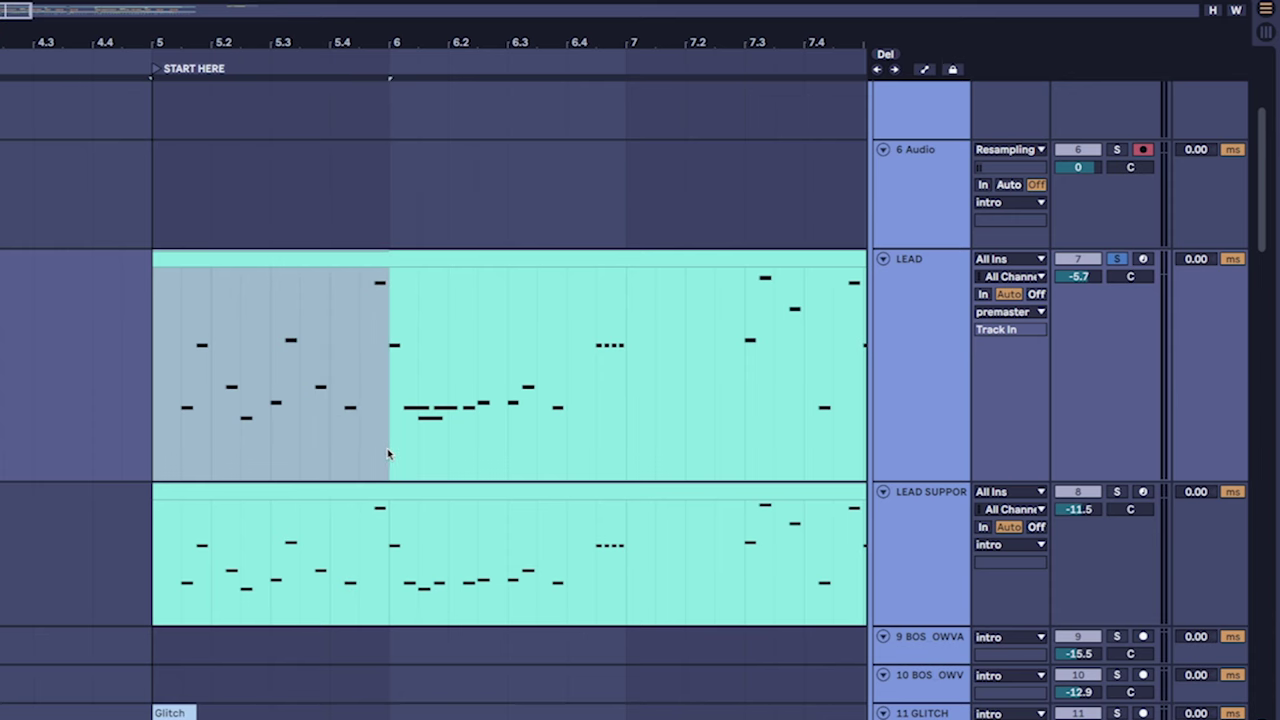
{"action": "left_click", "coordinate": [153, 447]}
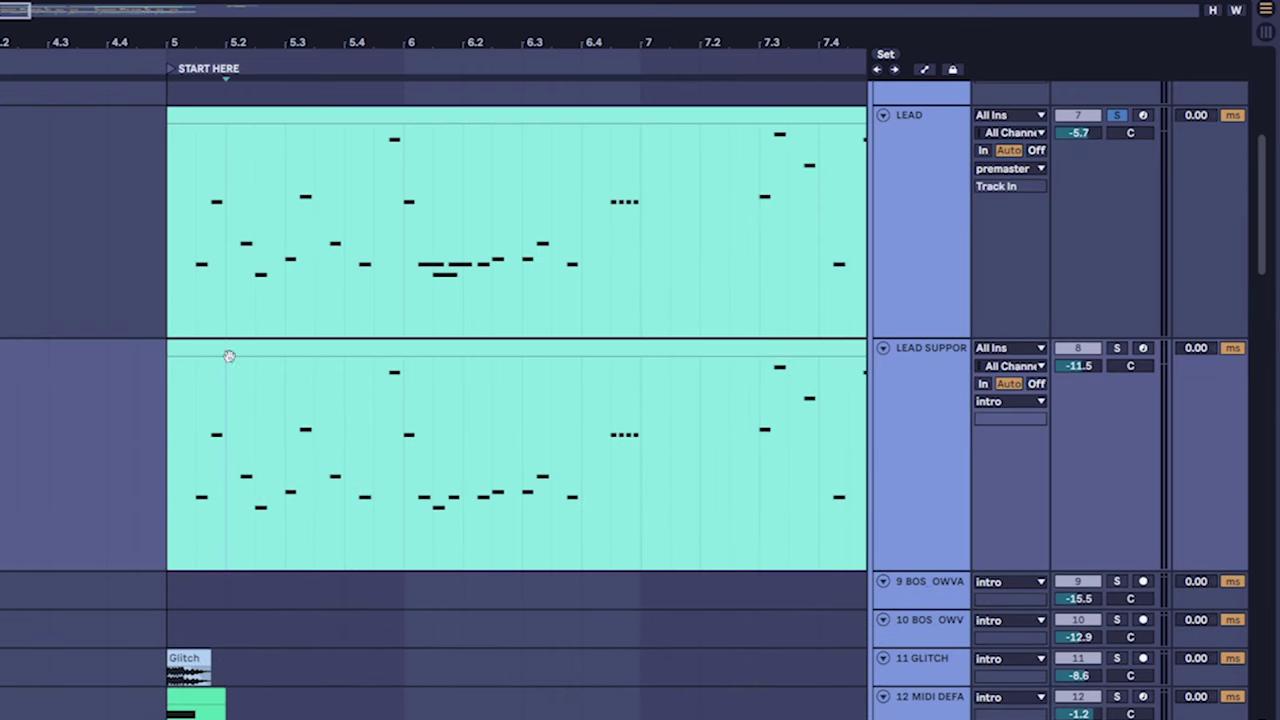
Solo LEAD SUPPORT in place of LEAD and play it back from START HERE.
{"action": "left_click", "coordinate": [229, 357]}
{"action": "left_click", "coordinate": [306, 131]}
{"action": "left_click", "coordinate": [903, 320]}
{"action": "key", "text": "Down"}
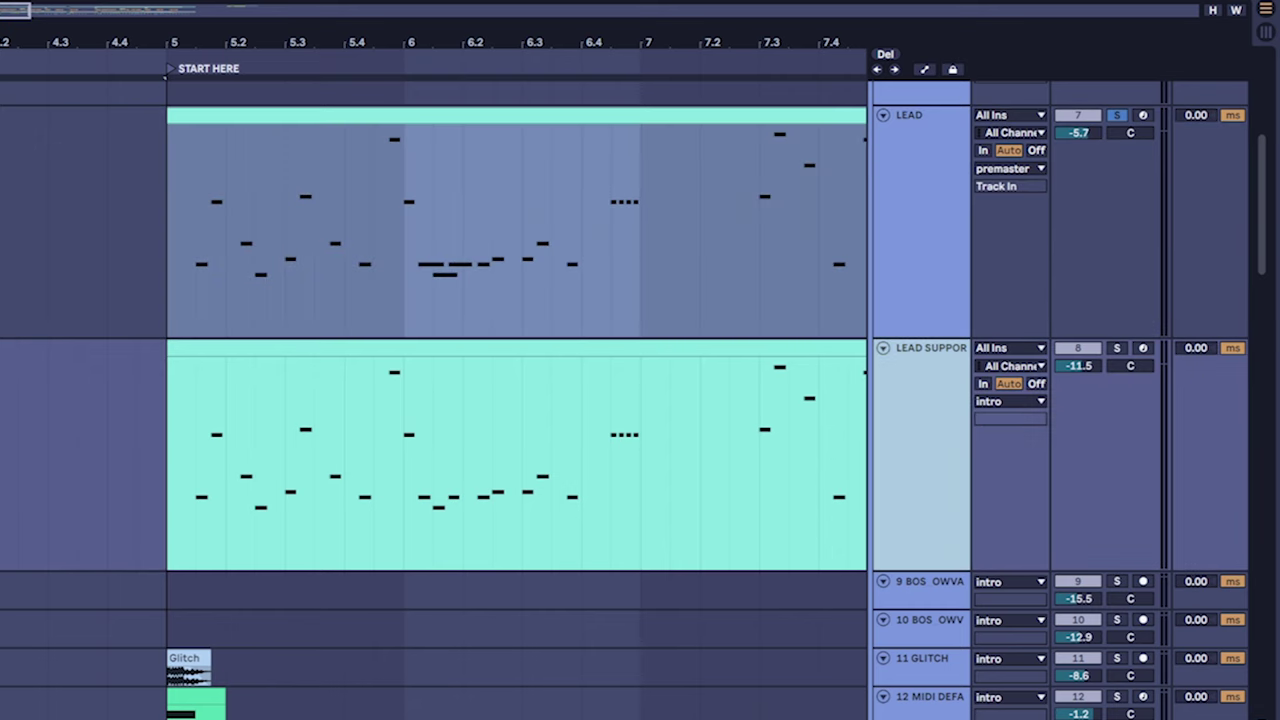
{"action": "left_click", "coordinate": [1117, 348]}
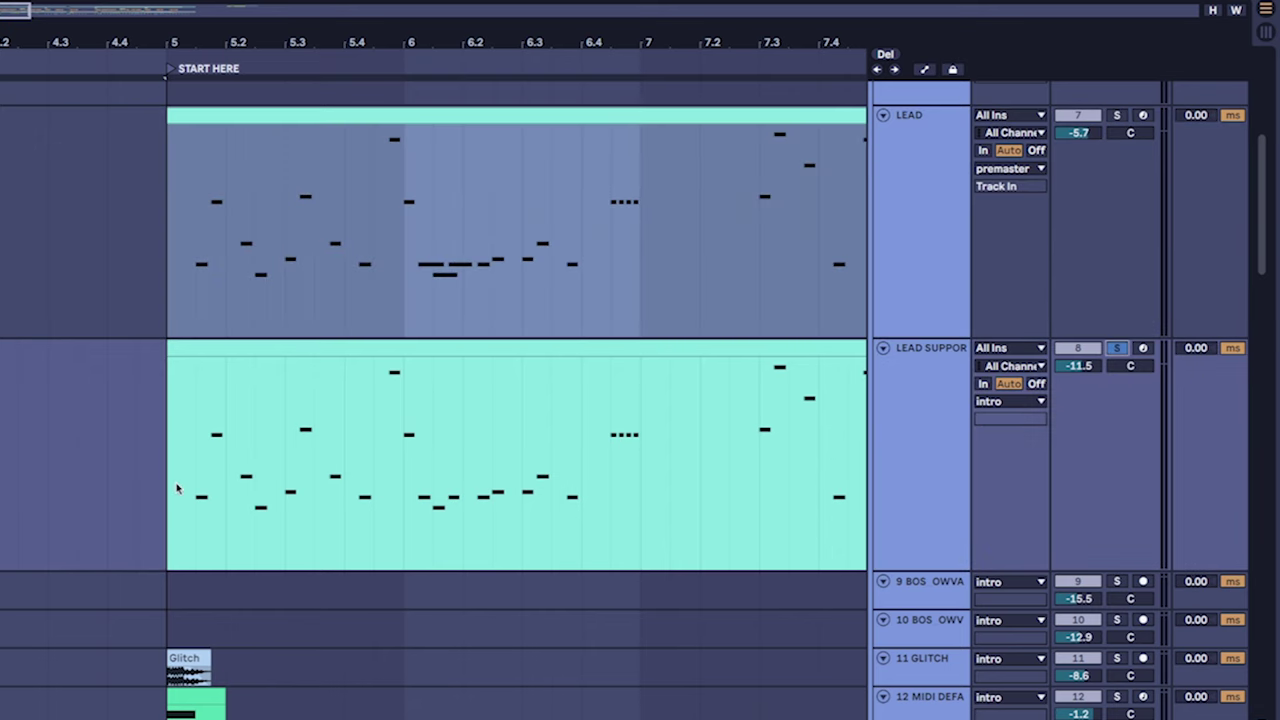
{"action": "left_click", "coordinate": [176, 488]}
{"action": "key", "text": "space"}
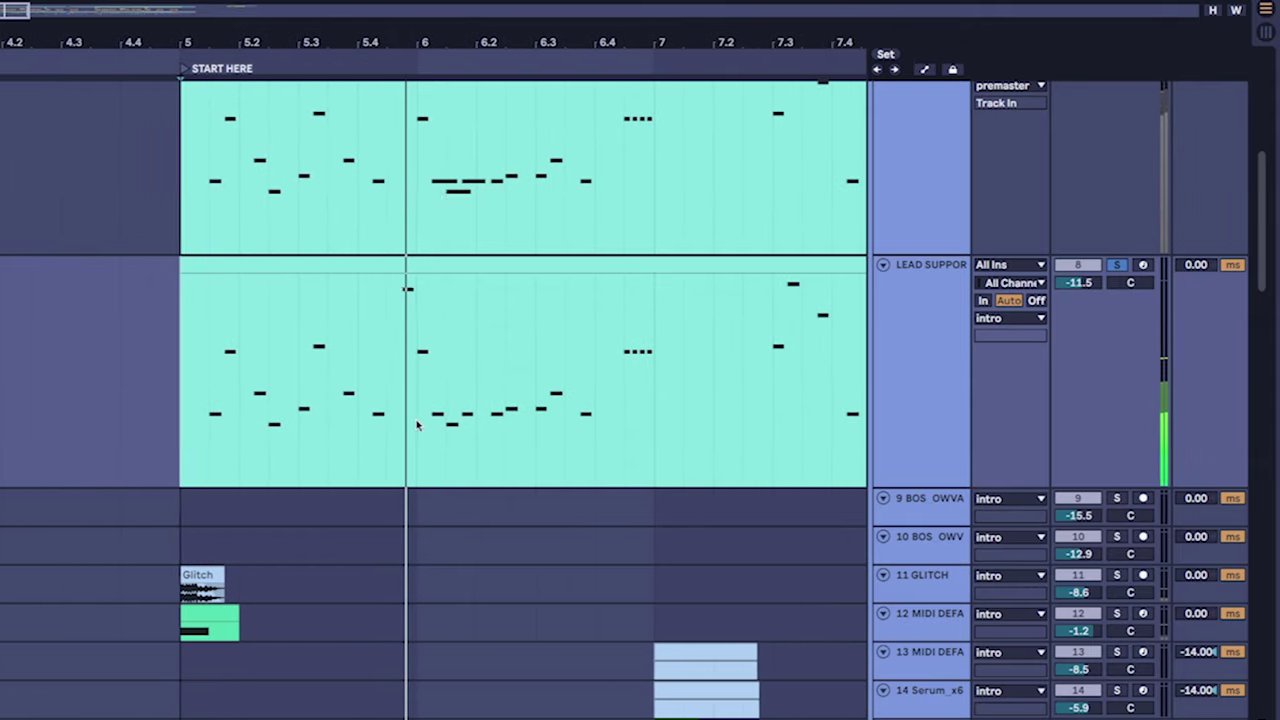
Show the GLITCH track's I/O settings, zoom to its bar-5 hit, and open track 12's MIDI clip.
{"action": "left_click", "coordinate": [942, 514]}
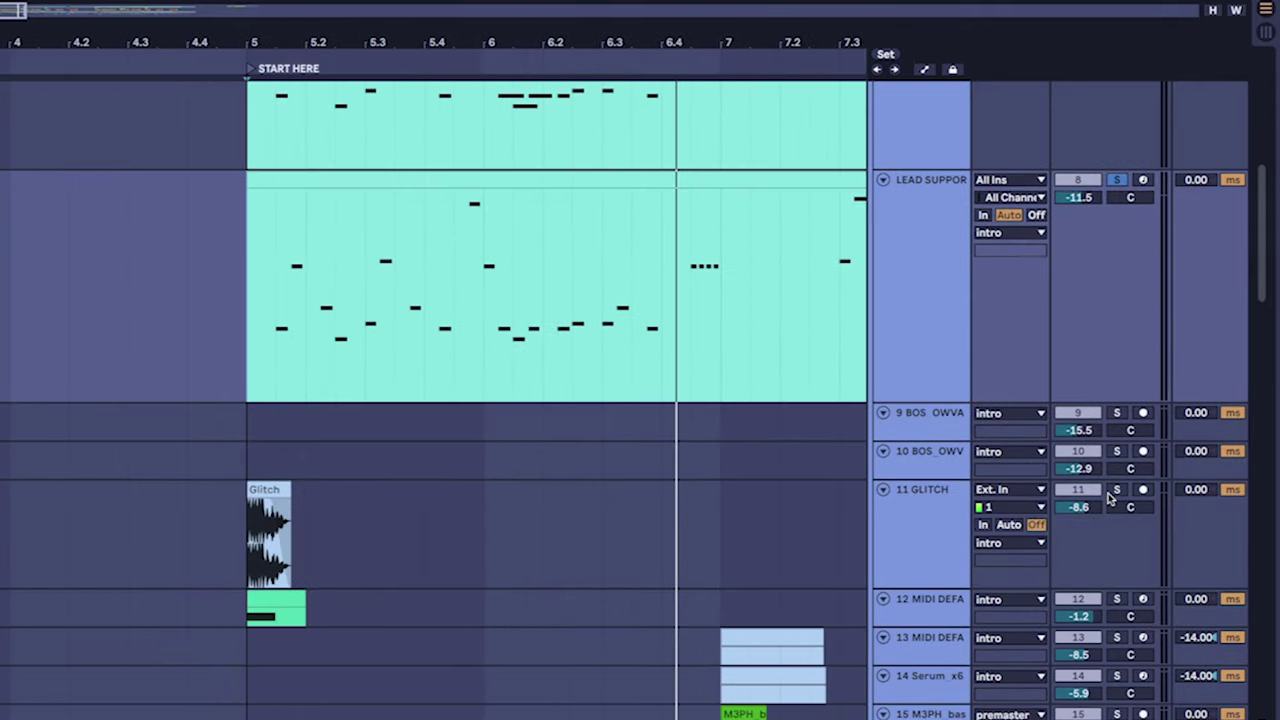
{"action": "key", "text": "z"}
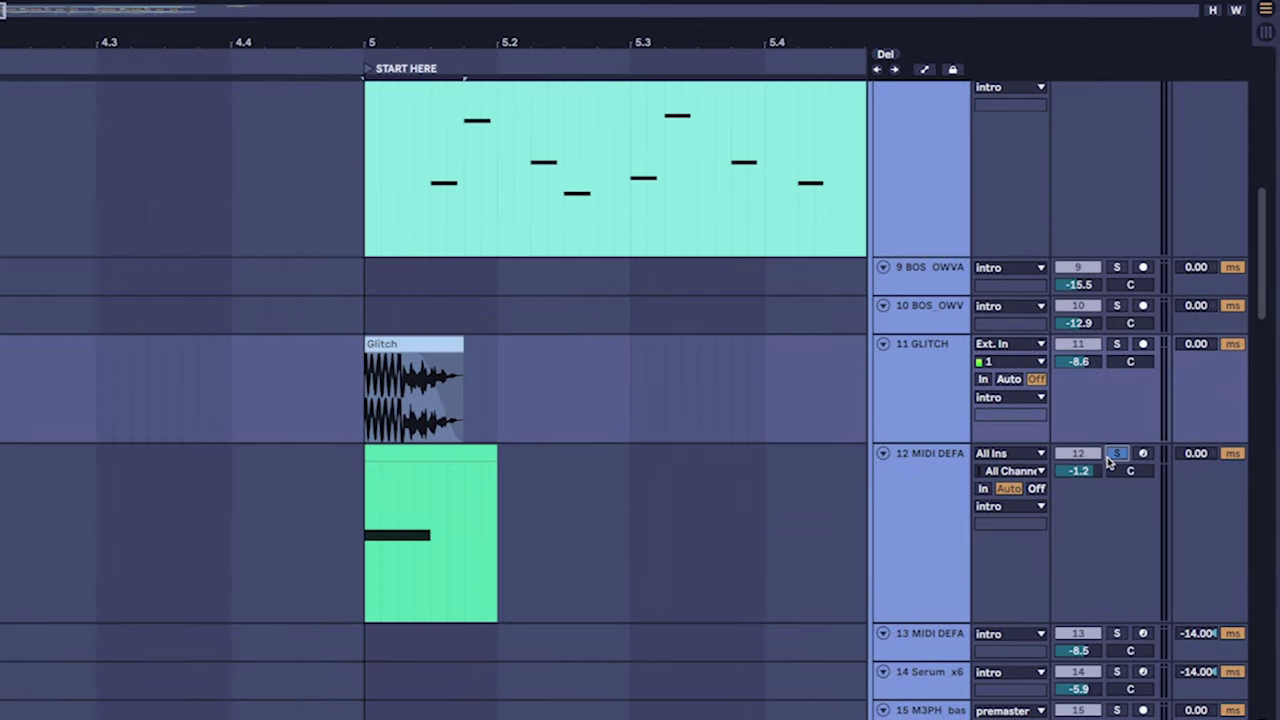
{"action": "left_click", "coordinate": [894, 490]}
{"action": "double_click", "coordinate": [389, 458]}
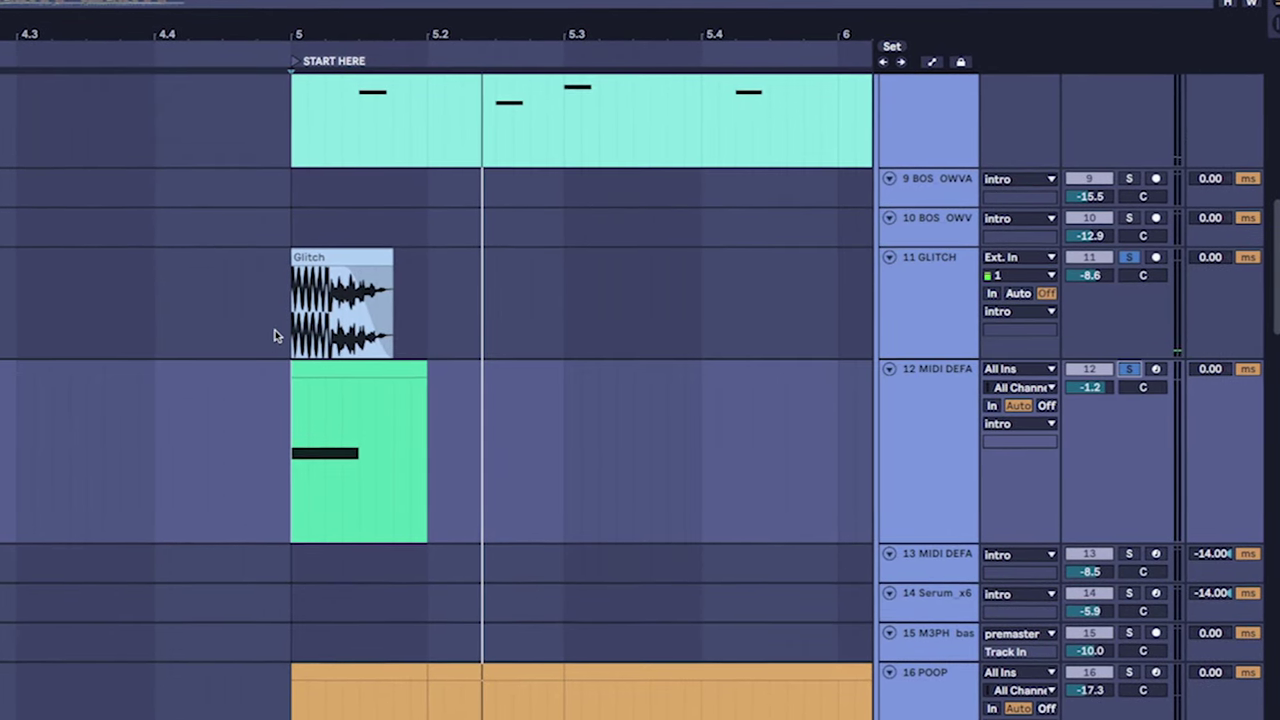
Scroll down through the layered bass tracks to the drums group.
{"action": "scroll", "coordinate": [273, 333], "scroll_direction": "down", "scroll_amount": 3}
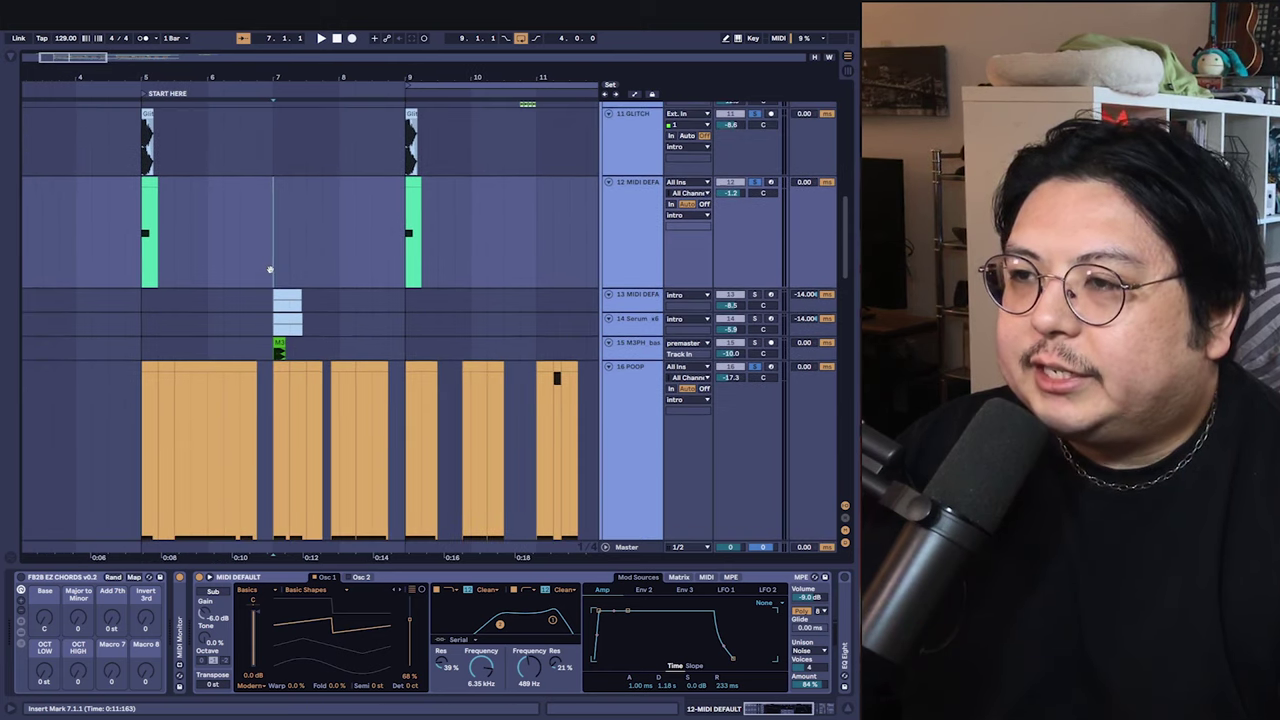
{"action": "scroll", "coordinate": [300, 330], "scroll_direction": "up", "scroll_amount": 3}
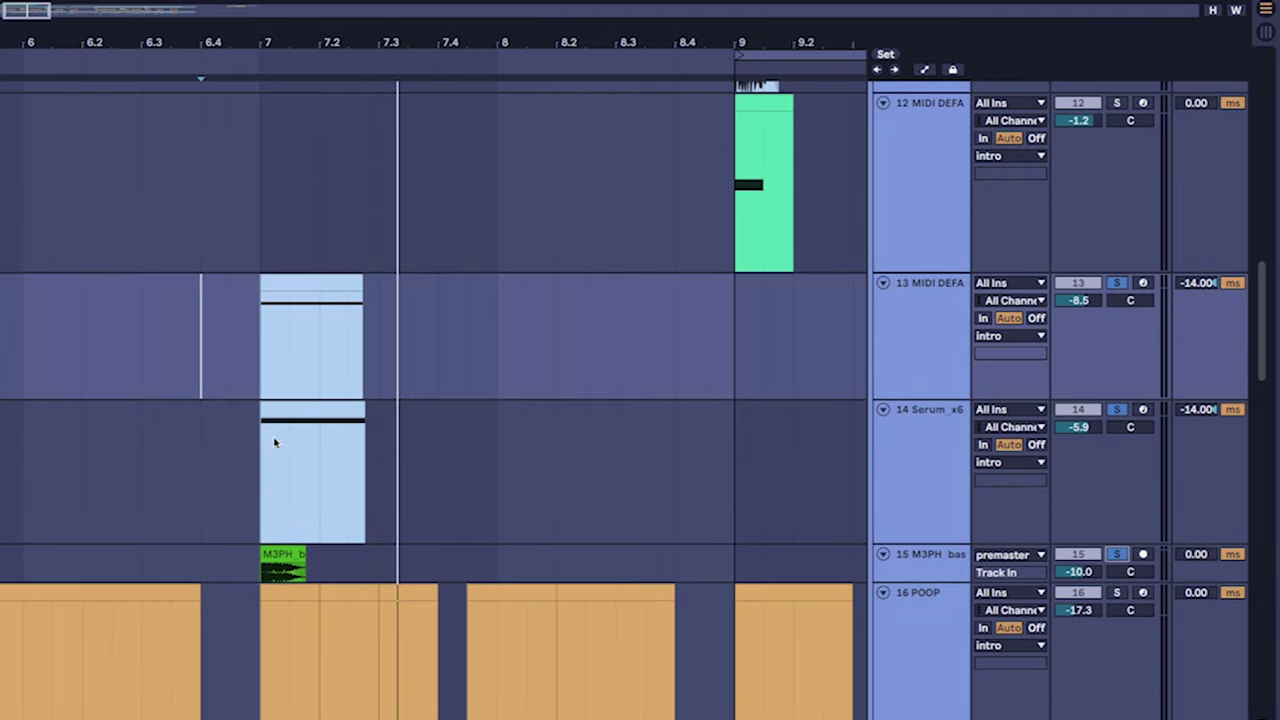
{"action": "scroll", "coordinate": [904, 371], "scroll_direction": "down", "scroll_amount": 5}
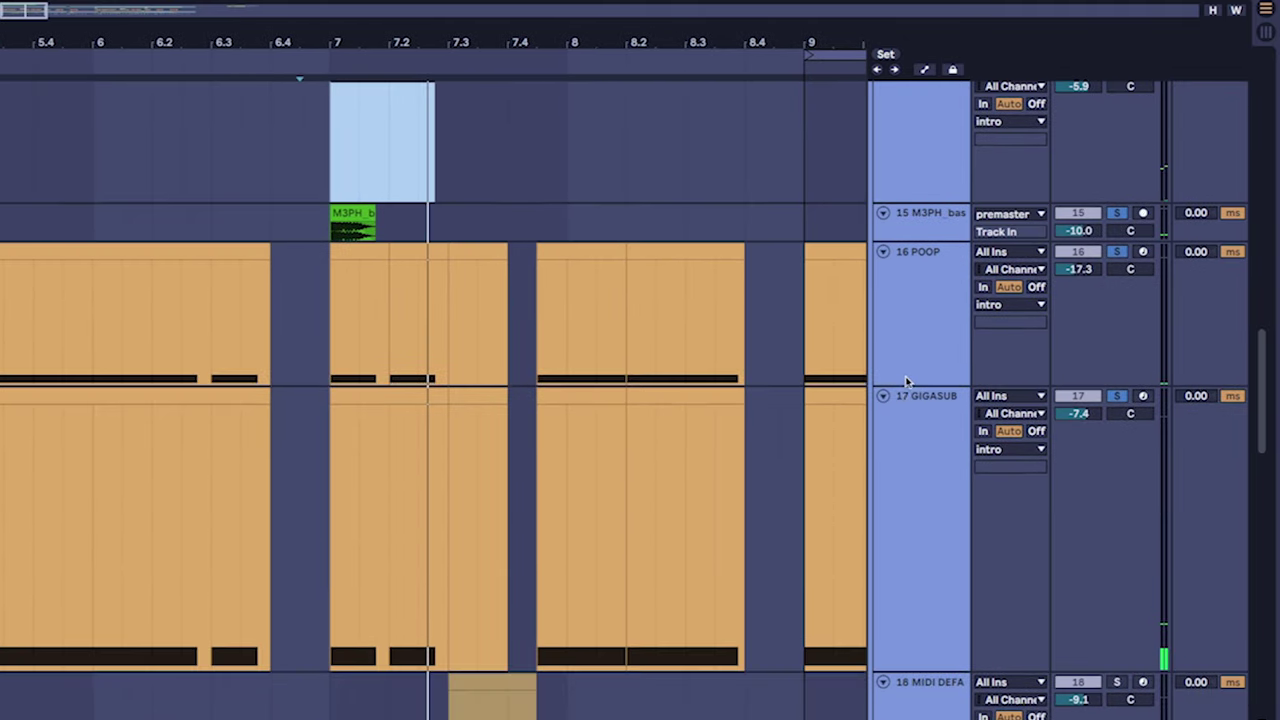
{"action": "scroll", "coordinate": [443, 303], "scroll_direction": "up", "scroll_amount": 3}
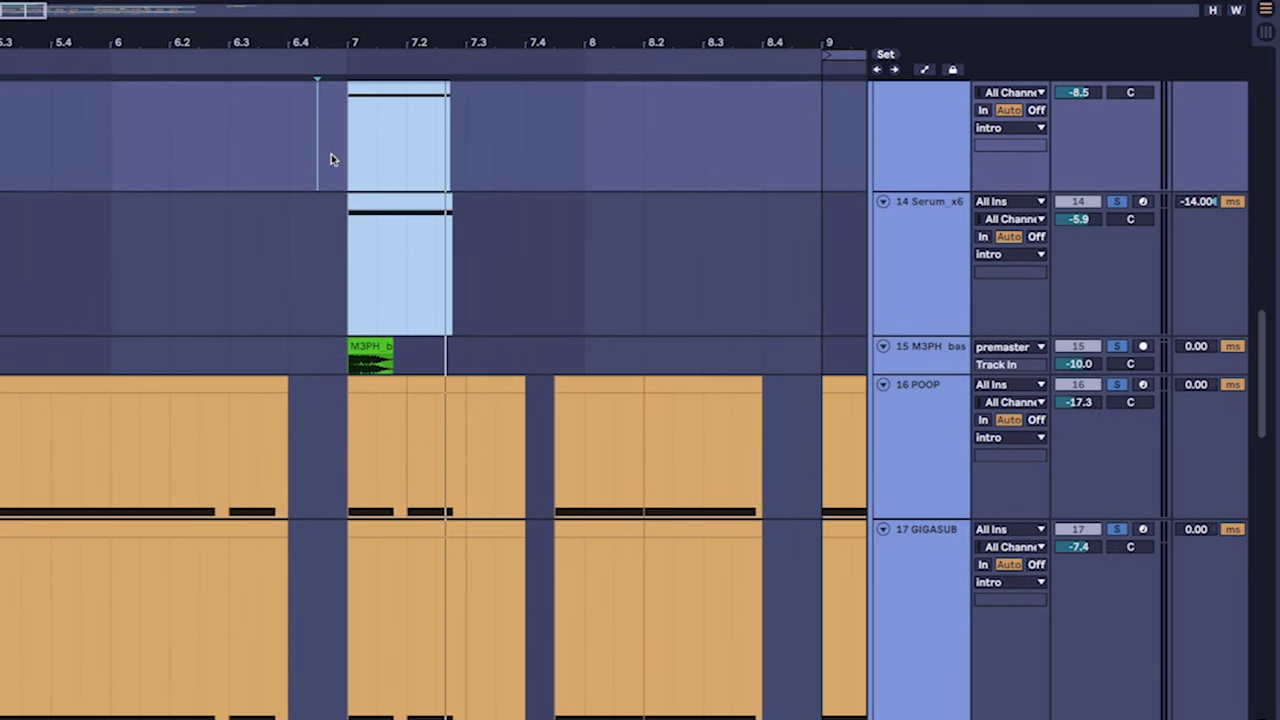
{"action": "scroll", "coordinate": [426, 461], "scroll_direction": "down", "scroll_amount": 3}
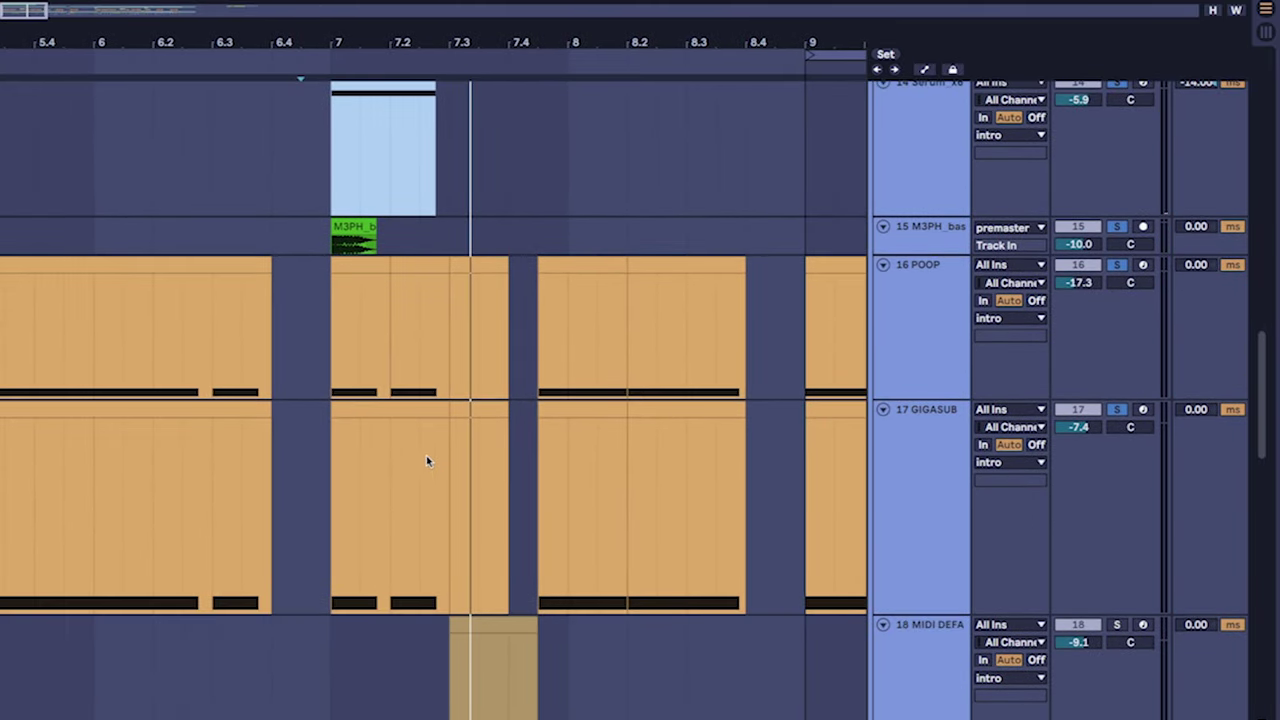
{"action": "scroll", "coordinate": [240, 486], "scroll_direction": "down", "scroll_amount": 10}
{"action": "scroll", "coordinate": [266, 400], "scroll_direction": "down", "scroll_amount": 5}
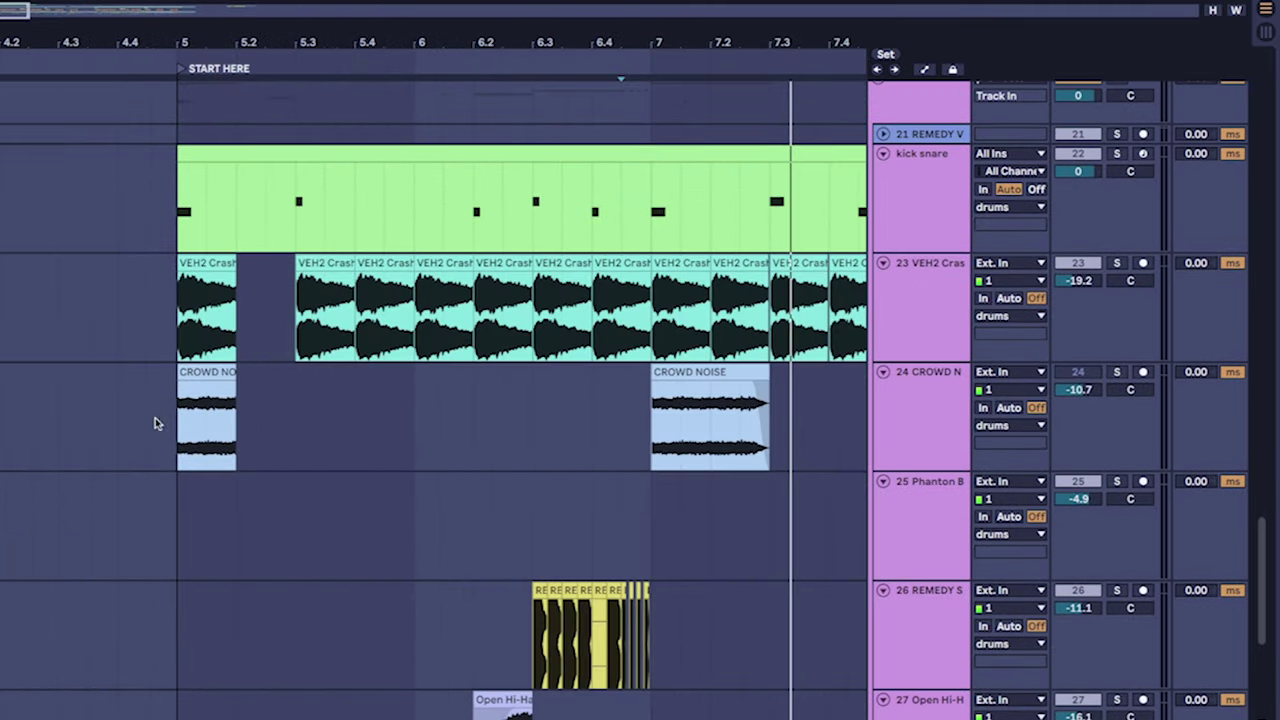
Select bars 16–17 on the CROWD NOISE lane and solo the track.
{"action": "left_click", "coordinate": [155, 418]}
{"action": "scroll", "coordinate": [428, 356], "scroll_direction": "right", "scroll_amount": 3}
{"action": "left_click_drag", "start_coordinate": [346, 332], "coordinate": [410, 332]}
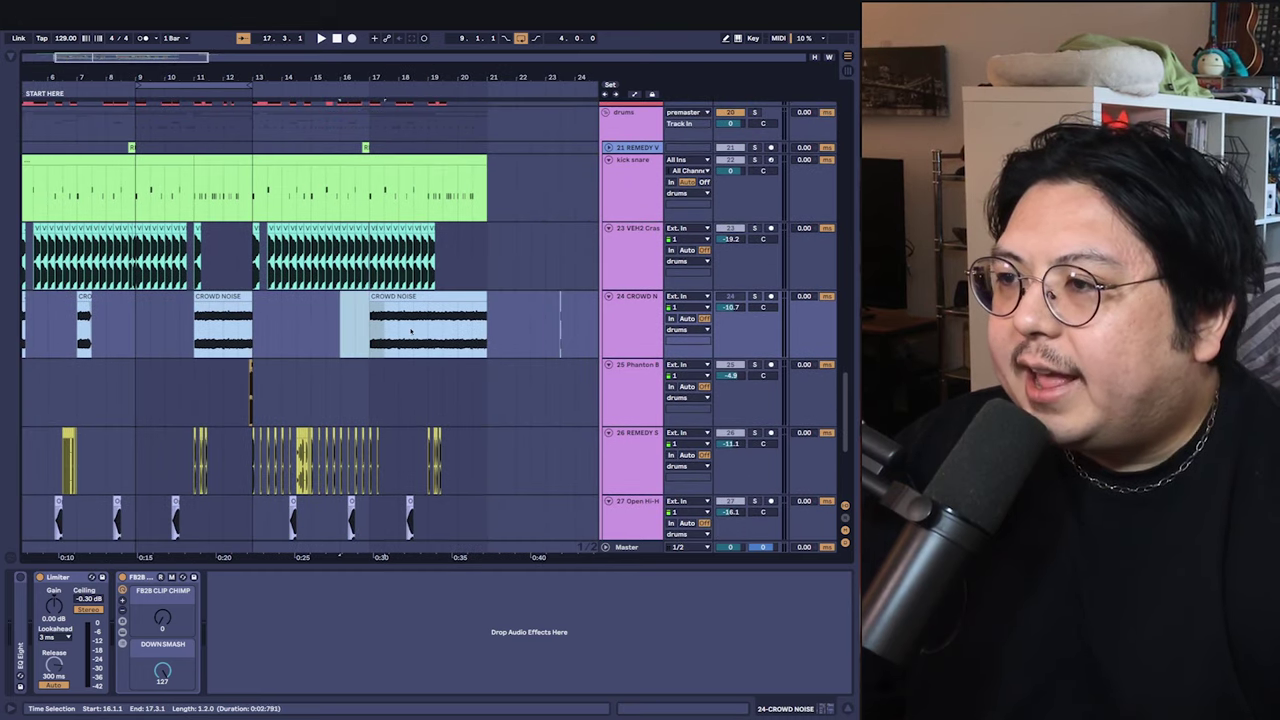
{"action": "scroll", "coordinate": [463, 341], "scroll_direction": "up", "scroll_amount": 2}
{"action": "left_click", "coordinate": [755, 342]}
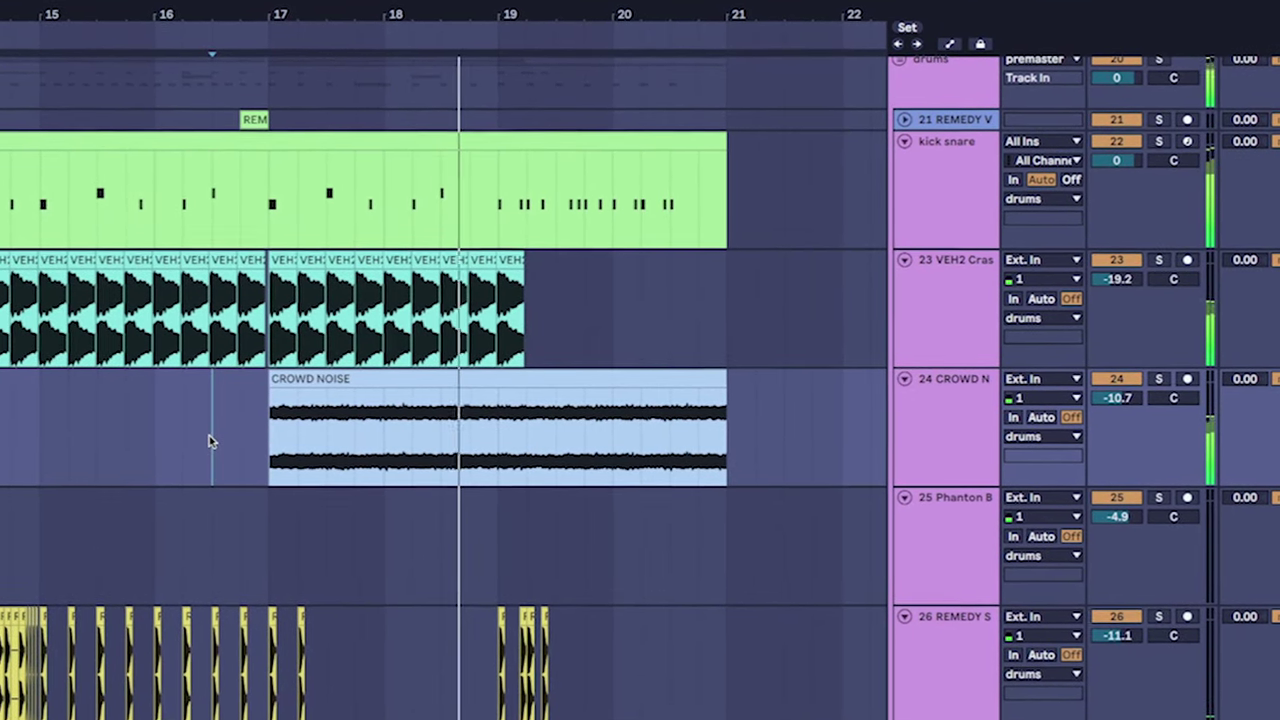
Scroll through the drum layers from bar 5 past bar 21, including open hi-hat and MO SV1.
{"action": "scroll", "coordinate": [200, 365], "scroll_direction": "down", "scroll_amount": 3}
{"action": "scroll", "coordinate": [300, 380], "scroll_direction": "up", "scroll_amount": 1}
{"action": "scroll", "coordinate": [380, 390], "scroll_direction": "down", "scroll_amount": 1}
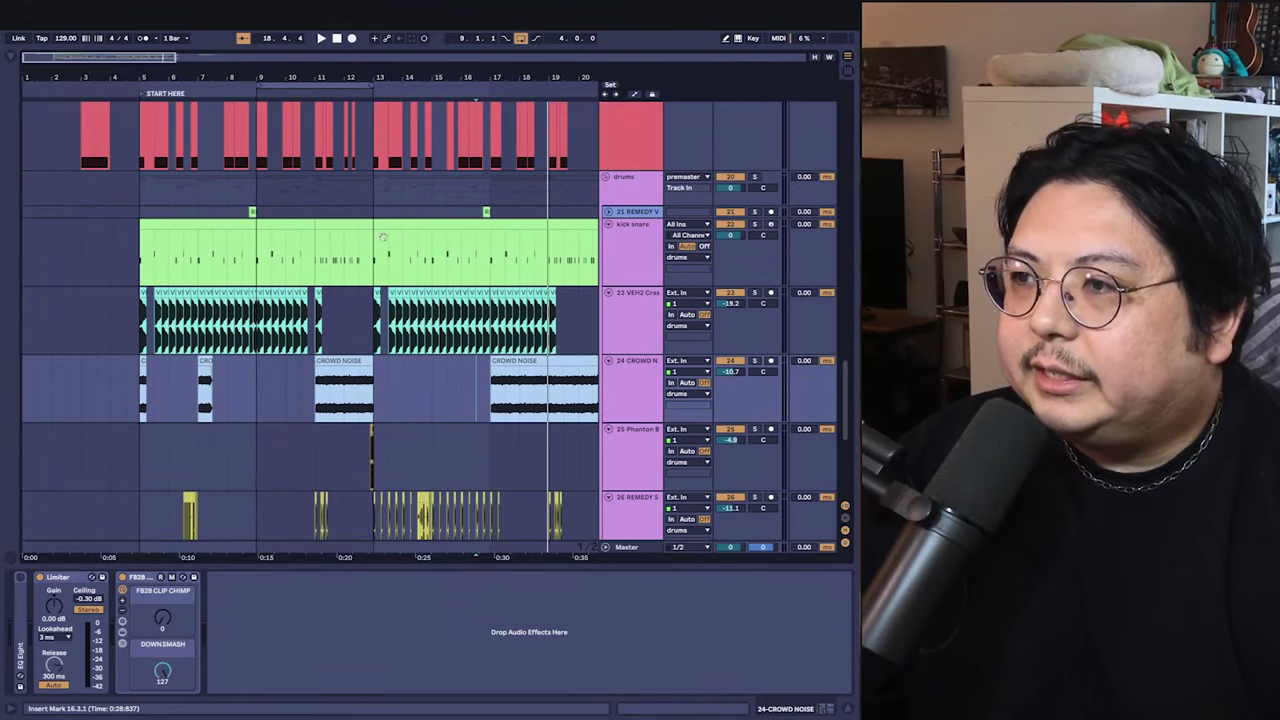
{"action": "scroll", "coordinate": [436, 395], "scroll_direction": "up", "scroll_amount": 2}
{"action": "scroll", "coordinate": [626, 195], "scroll_direction": "down", "scroll_amount": 3}
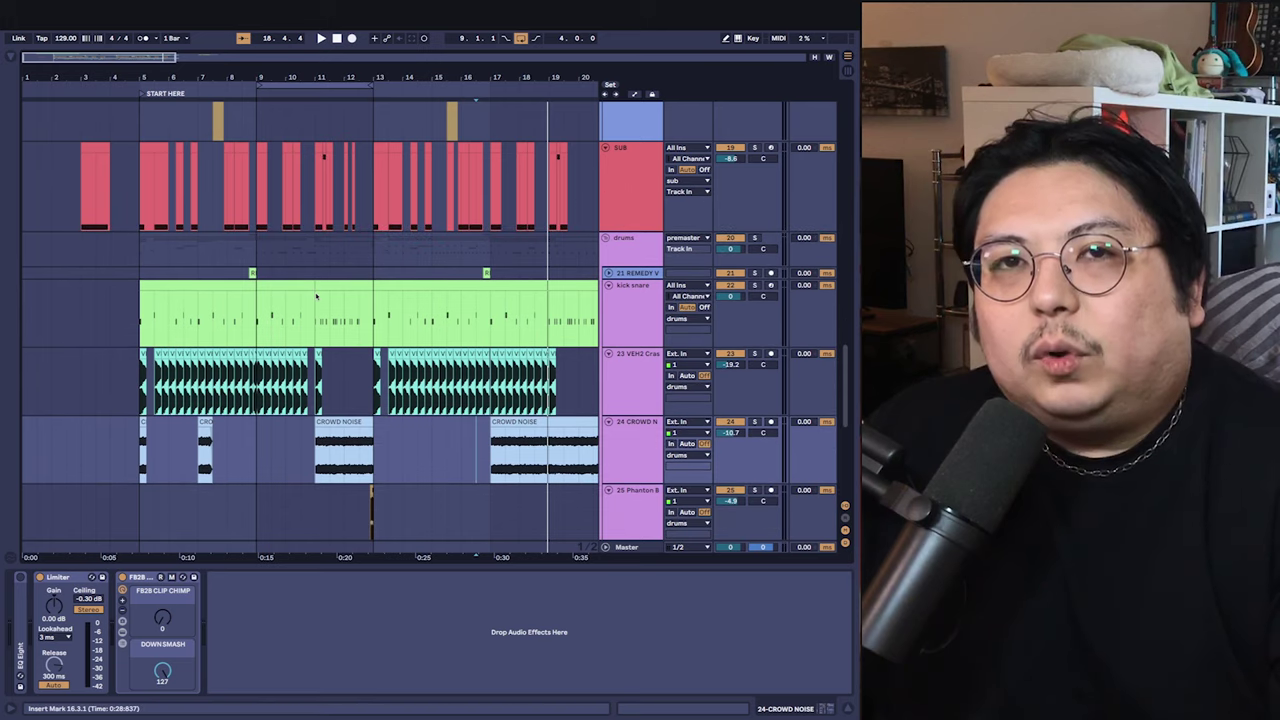
{"action": "scroll", "coordinate": [230, 278], "scroll_direction": "down", "scroll_amount": 3}
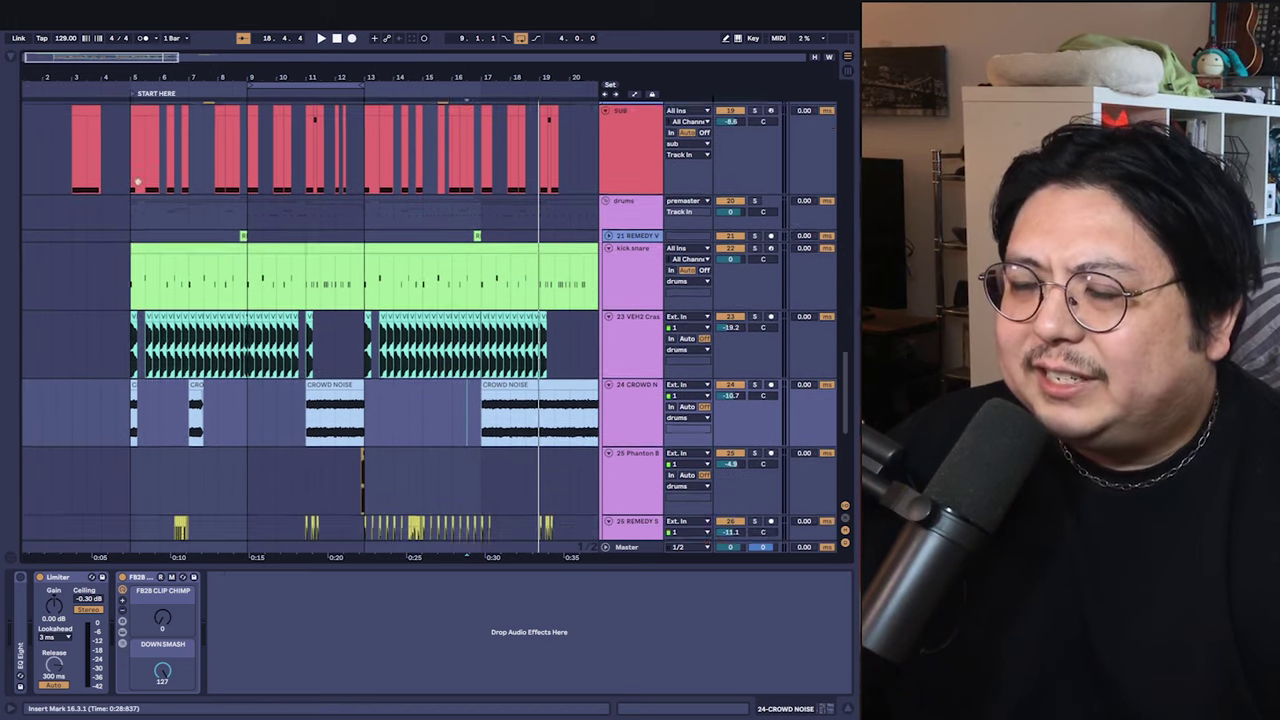
{"action": "scroll", "coordinate": [150, 278], "scroll_direction": "right", "scroll_amount": 2}
{"action": "scroll", "coordinate": [150, 278], "scroll_direction": "down", "scroll_amount": 2}
{"action": "scroll", "coordinate": [82, 278], "scroll_direction": "down", "scroll_amount": 1}
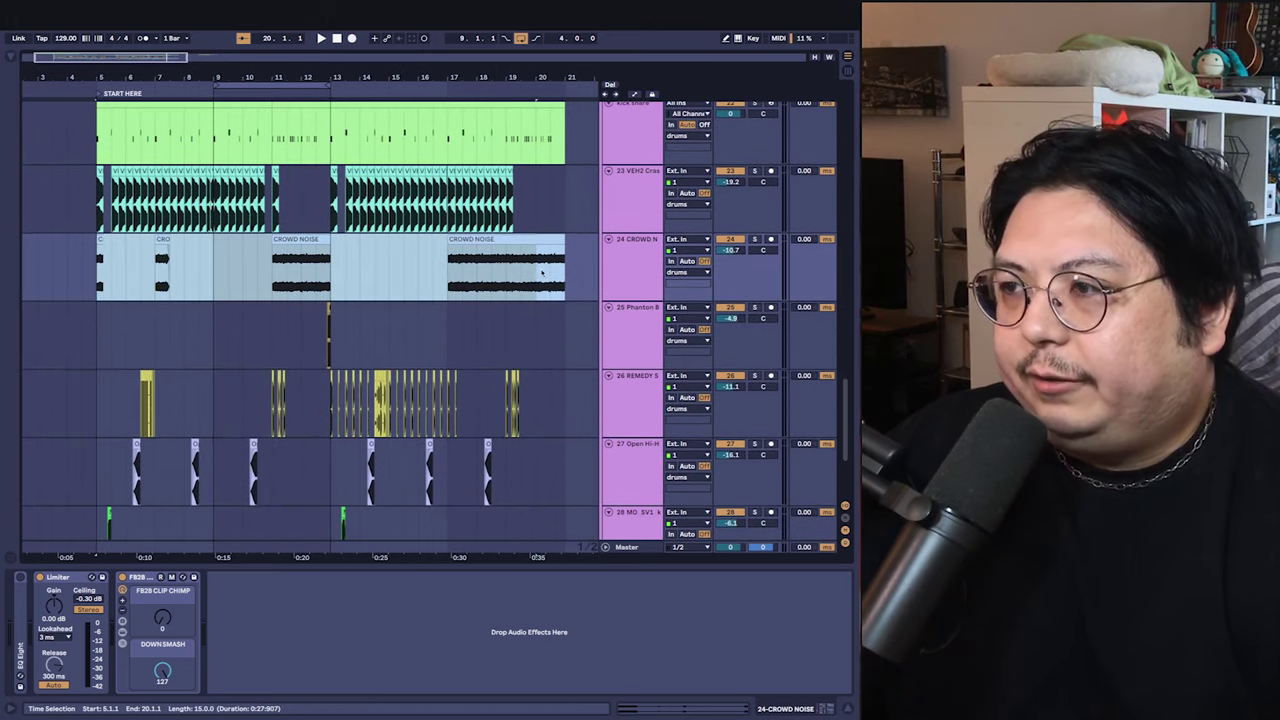
{"action": "scroll", "coordinate": [241, 260], "scroll_direction": "up", "scroll_amount": 2}
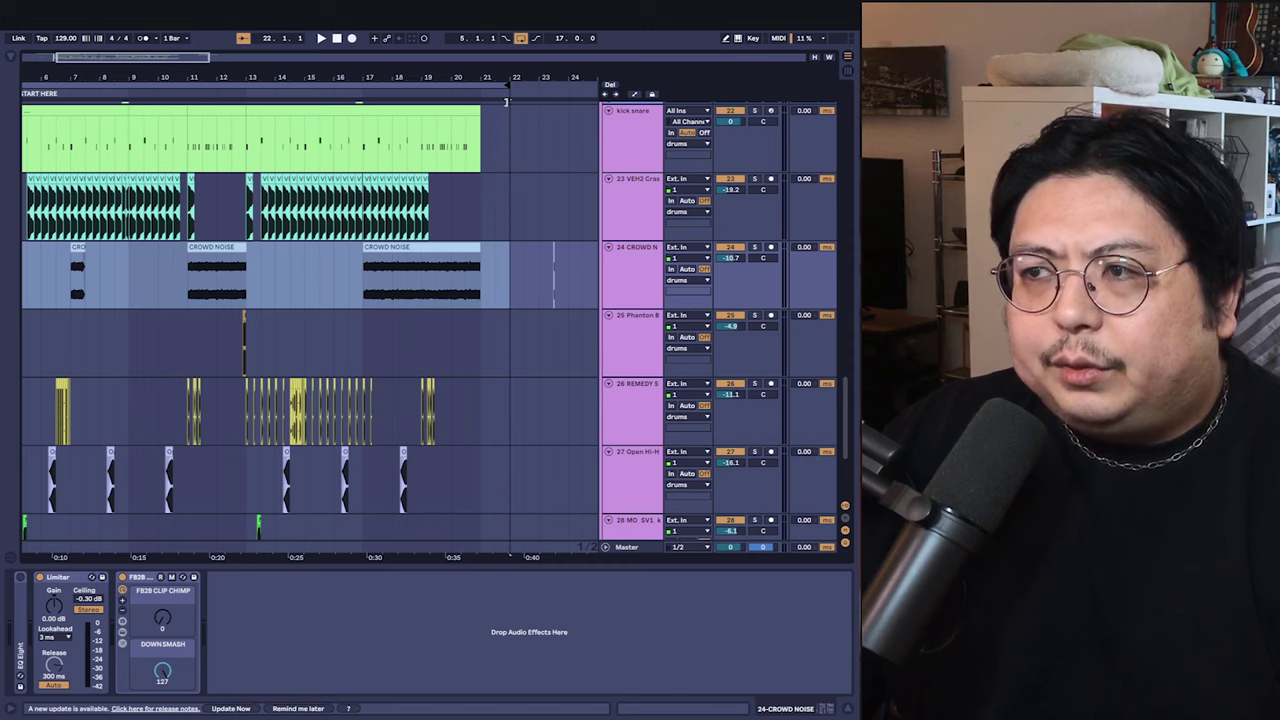
Play the drop from bar 11 to hear the REMEDY vocal hits with kick and snare.
{"action": "scroll", "coordinate": [333, 278], "scroll_direction": "up", "scroll_amount": 2}
{"action": "scroll", "coordinate": [333, 278], "scroll_direction": "up", "scroll_amount": 2}
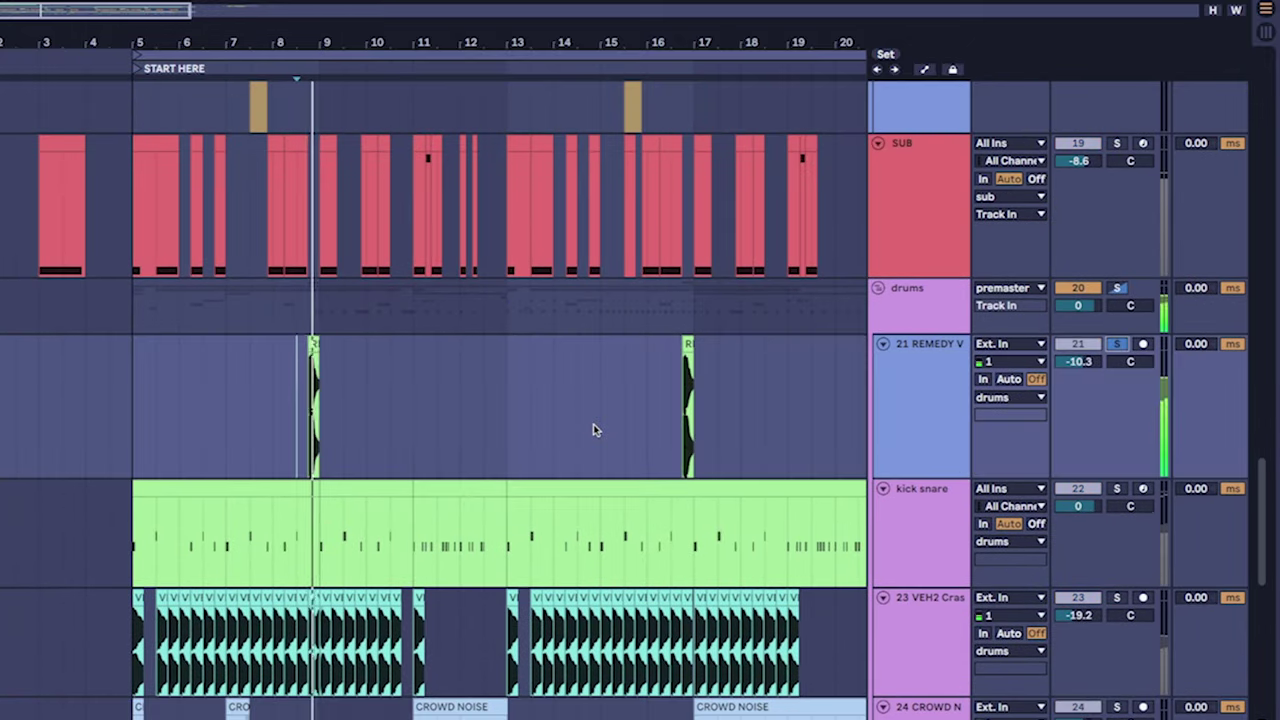
{"action": "scroll", "coordinate": [593, 430], "scroll_direction": "down", "scroll_amount": 3}
{"action": "scroll", "coordinate": [593, 430], "scroll_direction": "right", "scroll_amount": 4}
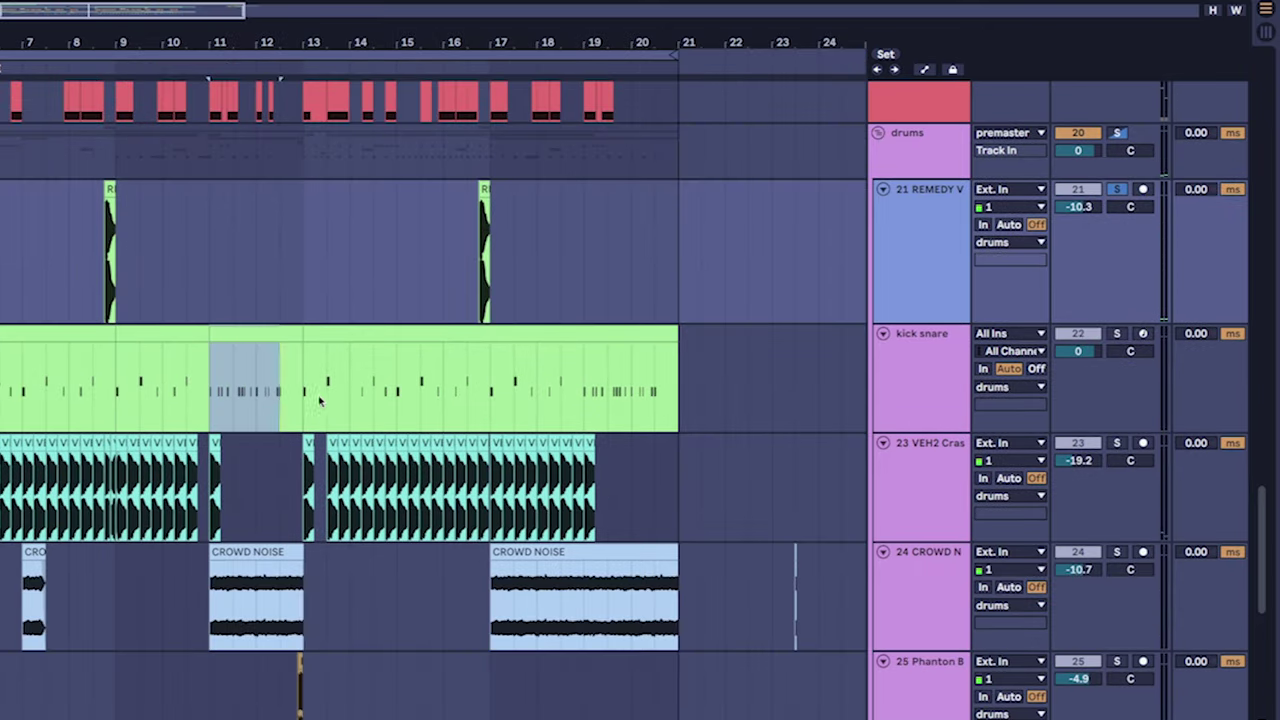
{"action": "left_click", "coordinate": [218, 244]}
{"action": "key", "text": "space"}
{"action": "scroll", "coordinate": [444, 315], "scroll_direction": "left", "scroll_amount": 4}
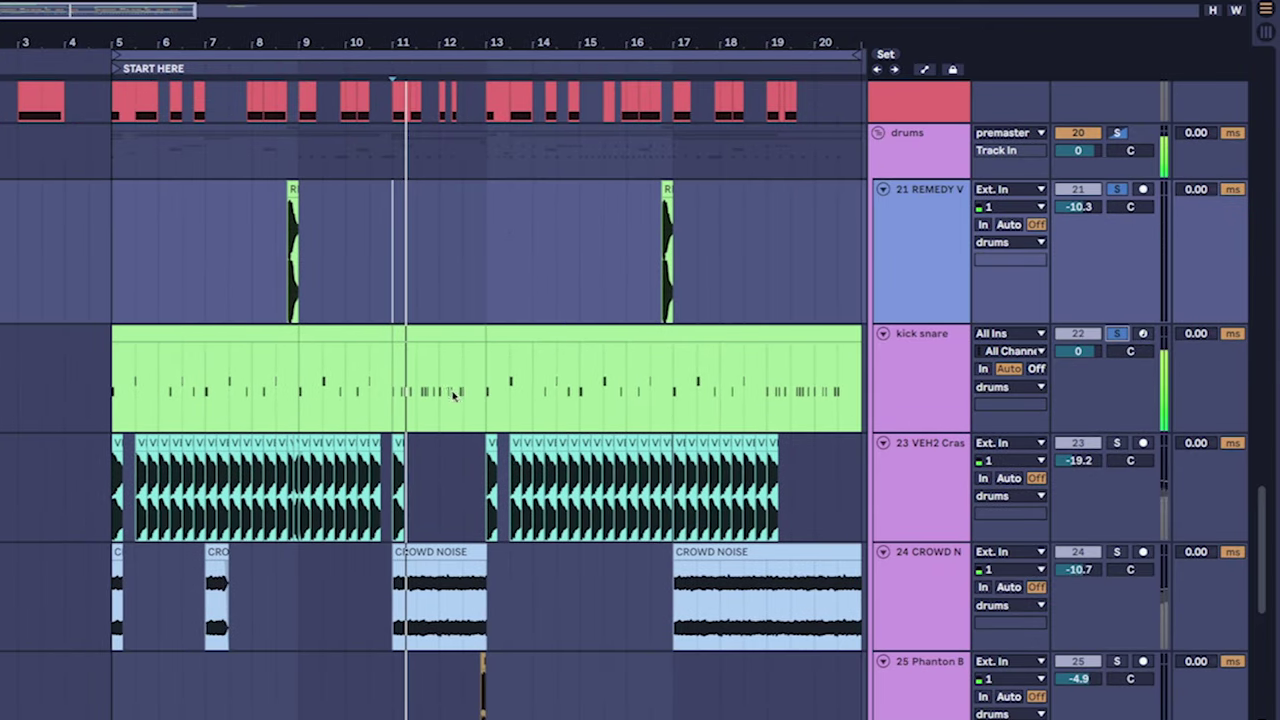
{"action": "scroll", "coordinate": [444, 315], "scroll_direction": "down", "scroll_amount": 1}
{"action": "scroll", "coordinate": [440, 350], "scroll_direction": "down", "scroll_amount": 1}
{"action": "scroll", "coordinate": [445, 372], "scroll_direction": "left", "scroll_amount": 1}
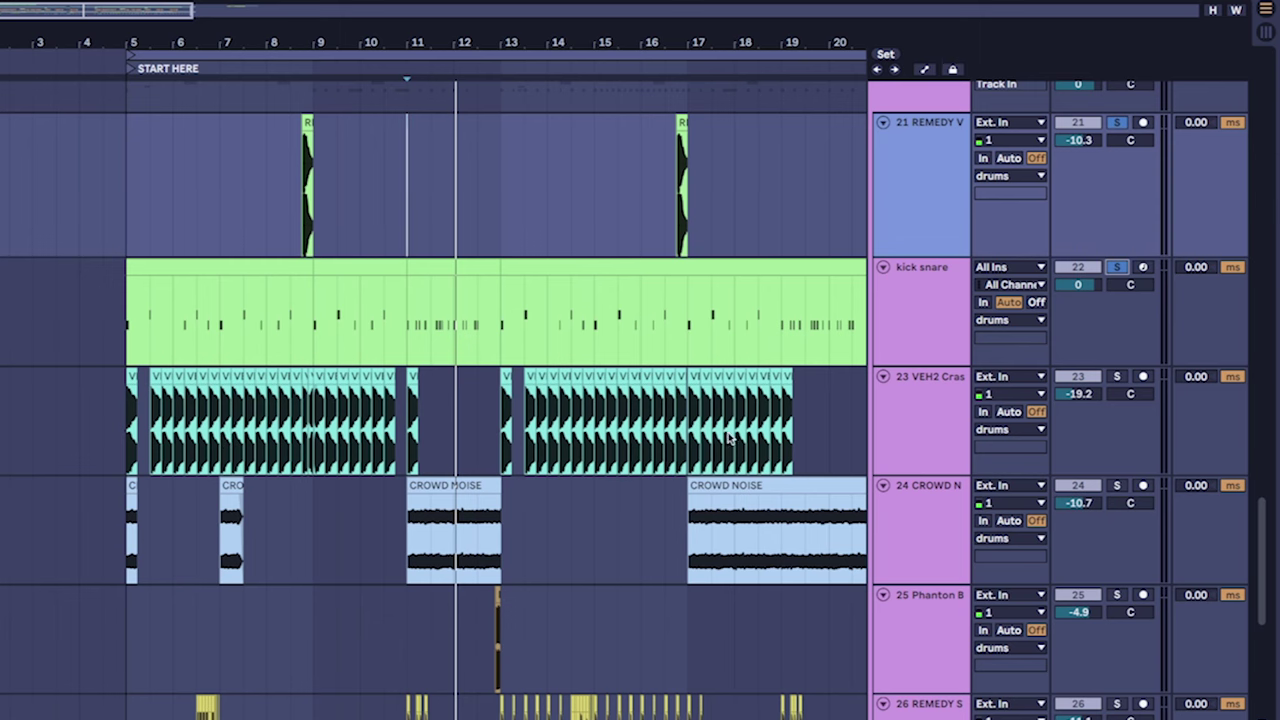
{"action": "scroll", "coordinate": [304, 523], "scroll_direction": "down", "scroll_amount": 2}
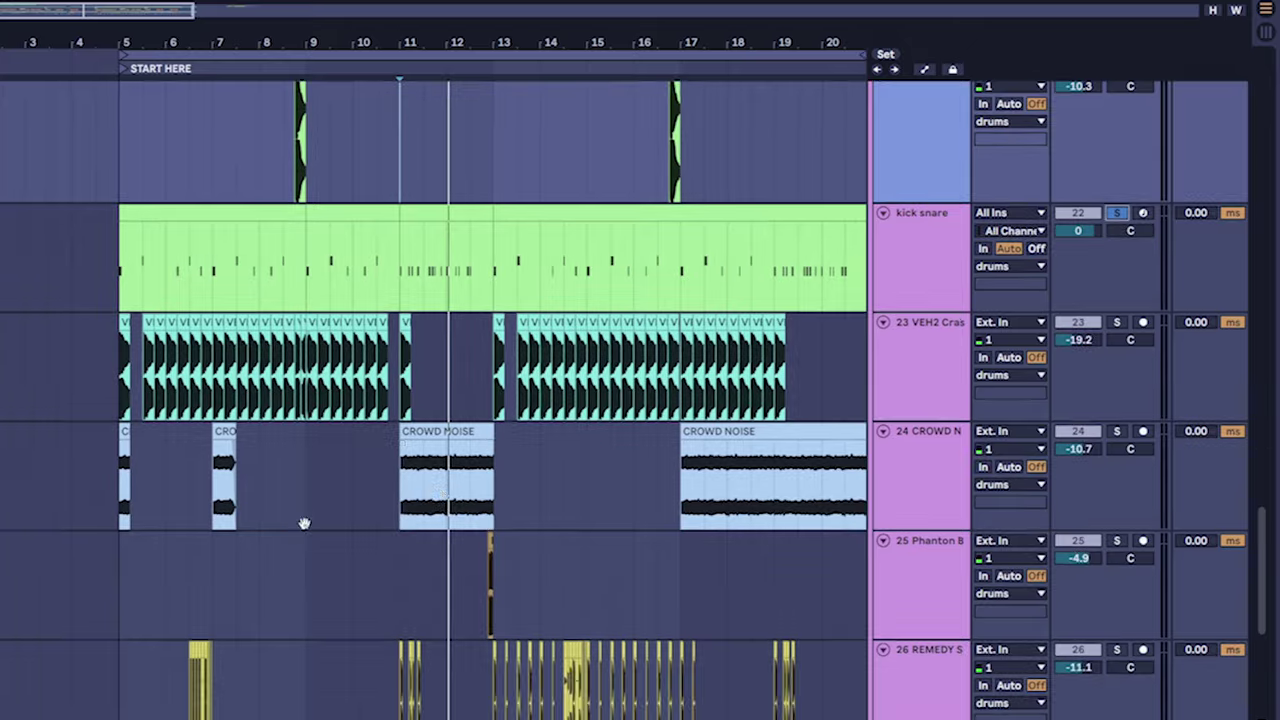